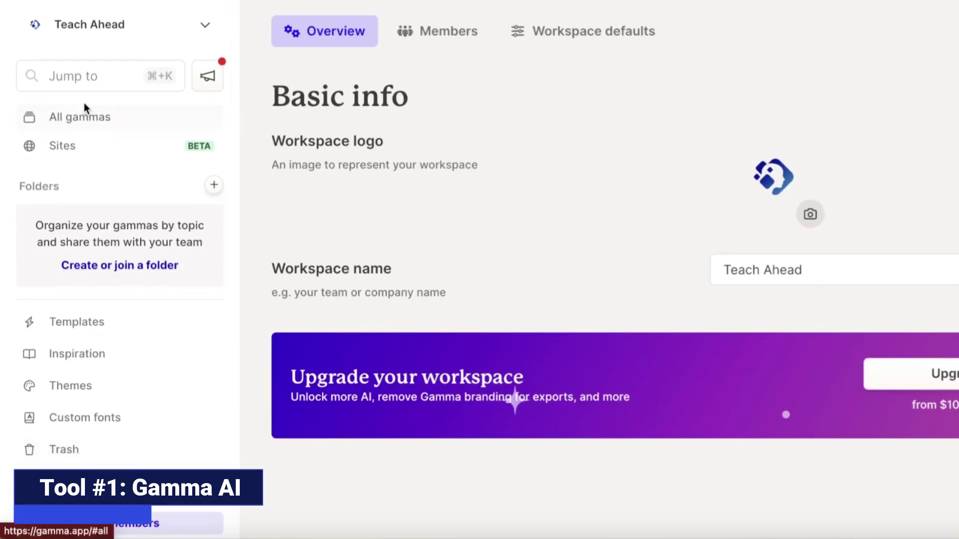
Set up an 8-card Gamma presentation prompt introducing myself as a teacher to college students
click(80, 116)
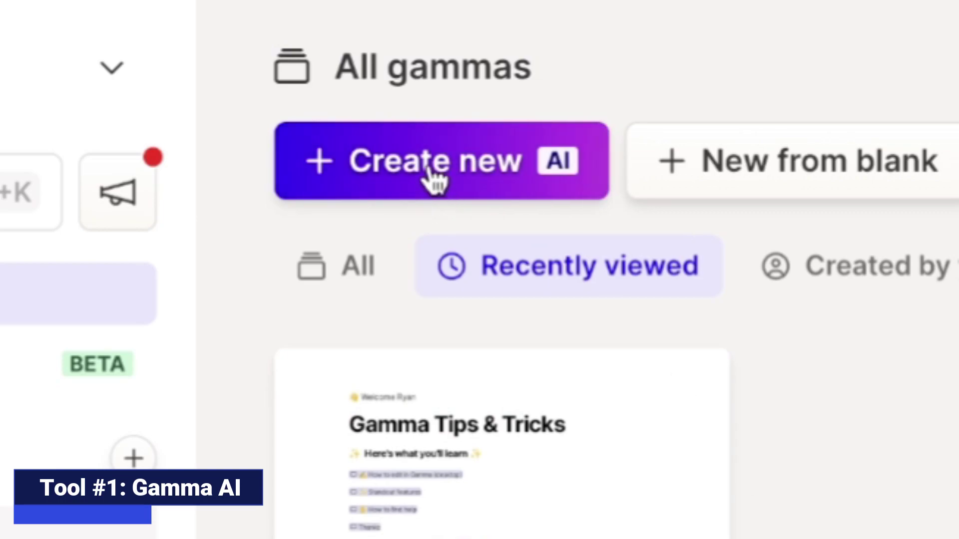
click(430, 175)
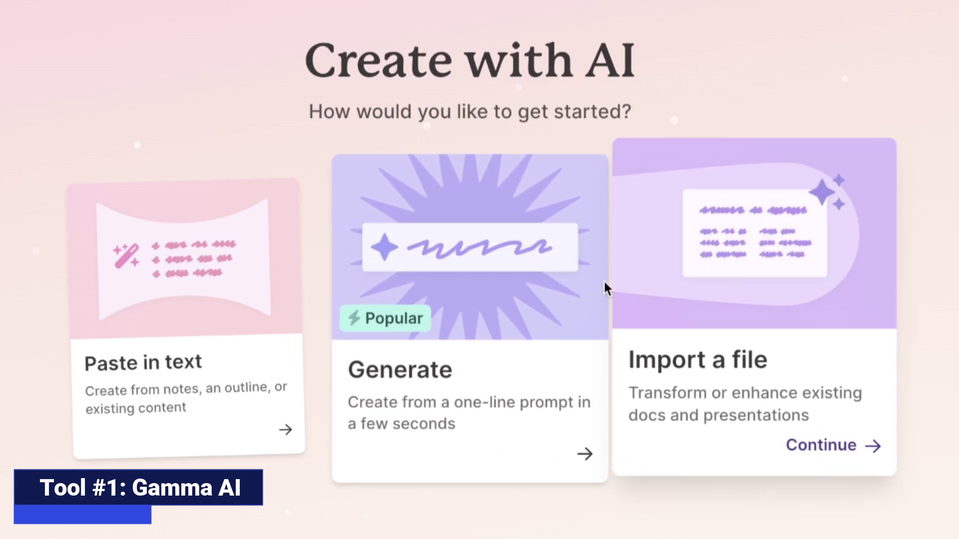
click(383, 285)
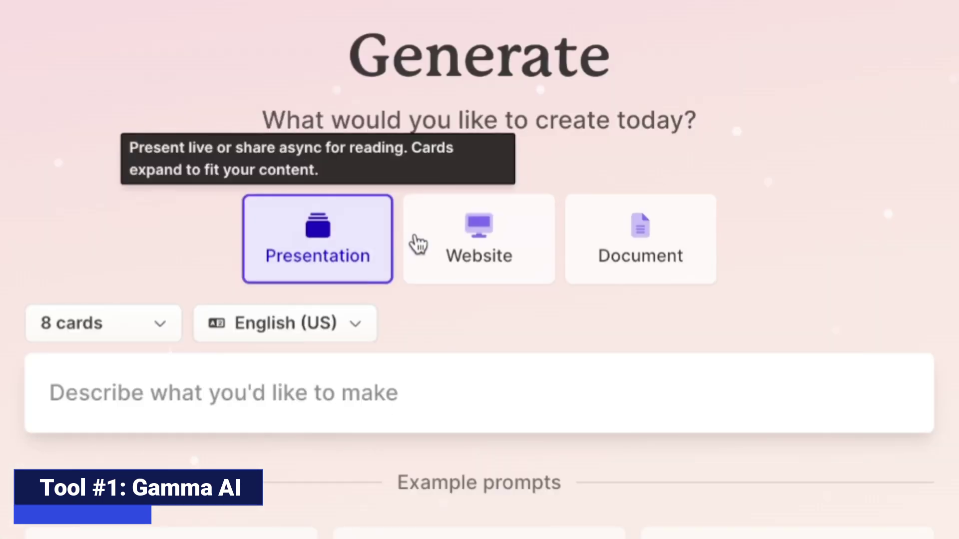
click(449, 245)
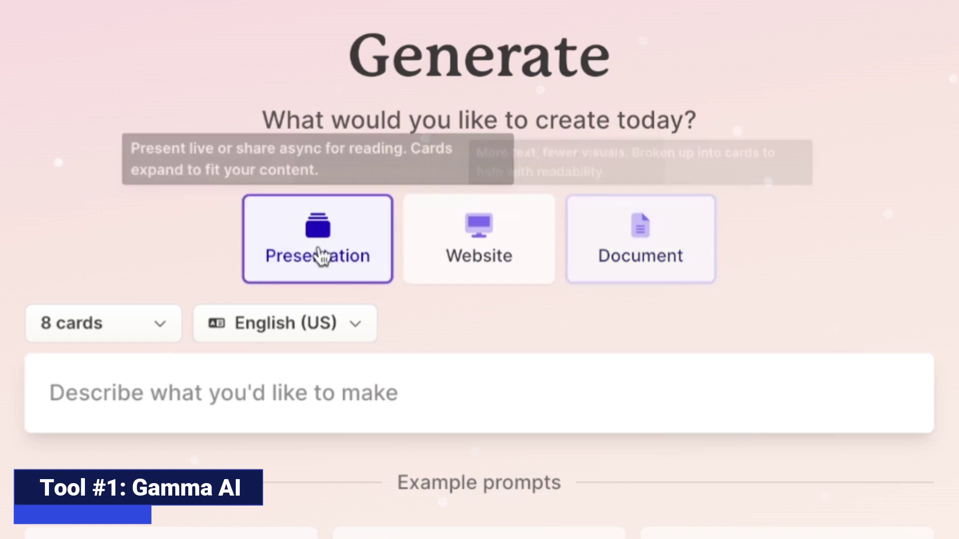
click(162, 410)
text(Ma)
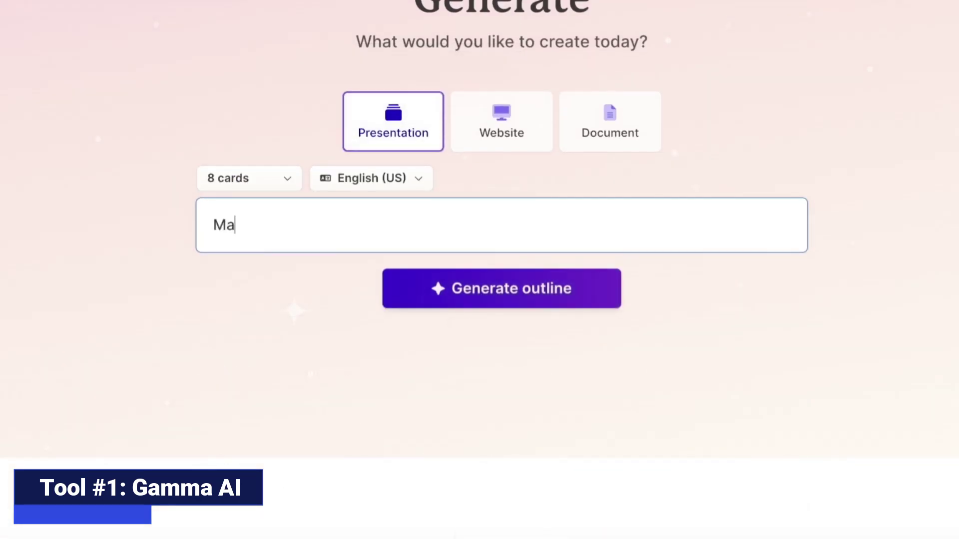
text(ke a presentatio)
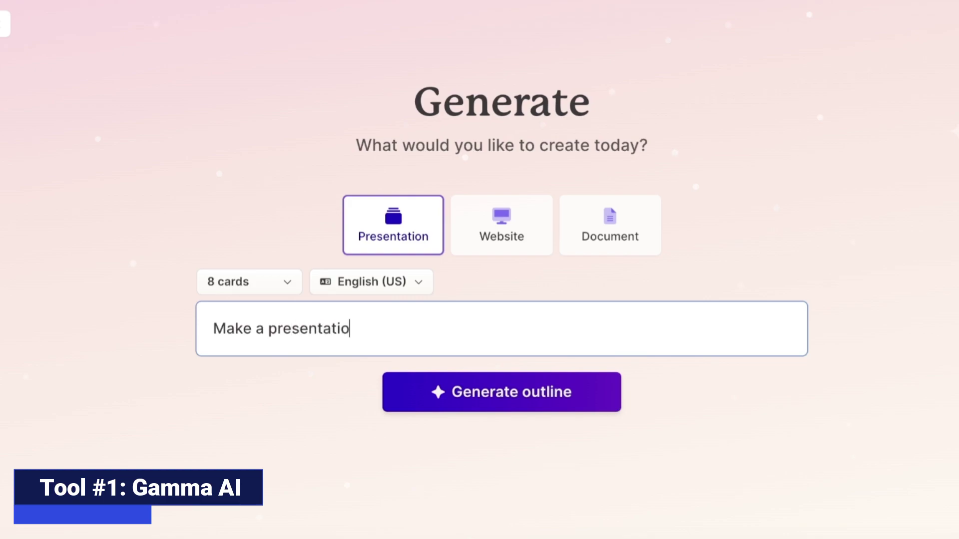
text(n introducing myself as a teacher to college students.)
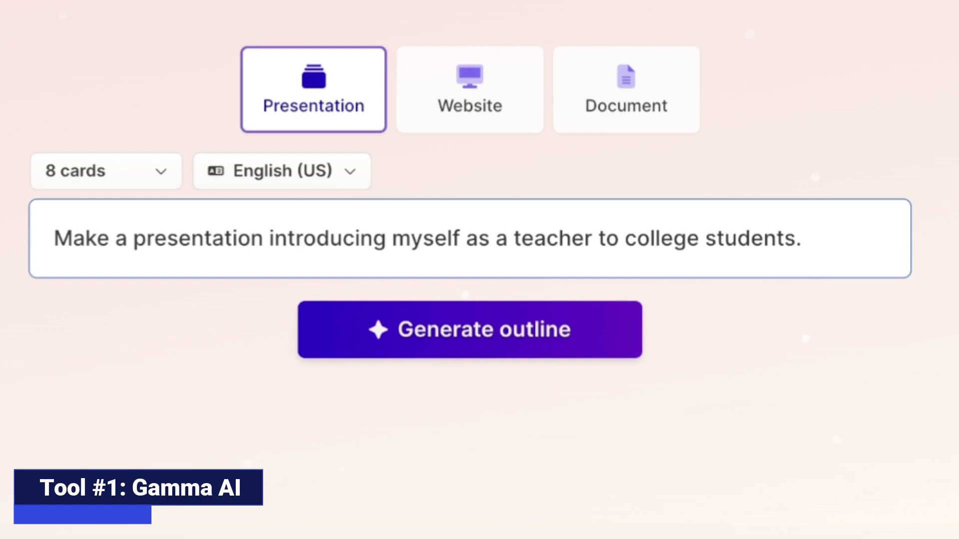
click(106, 171)
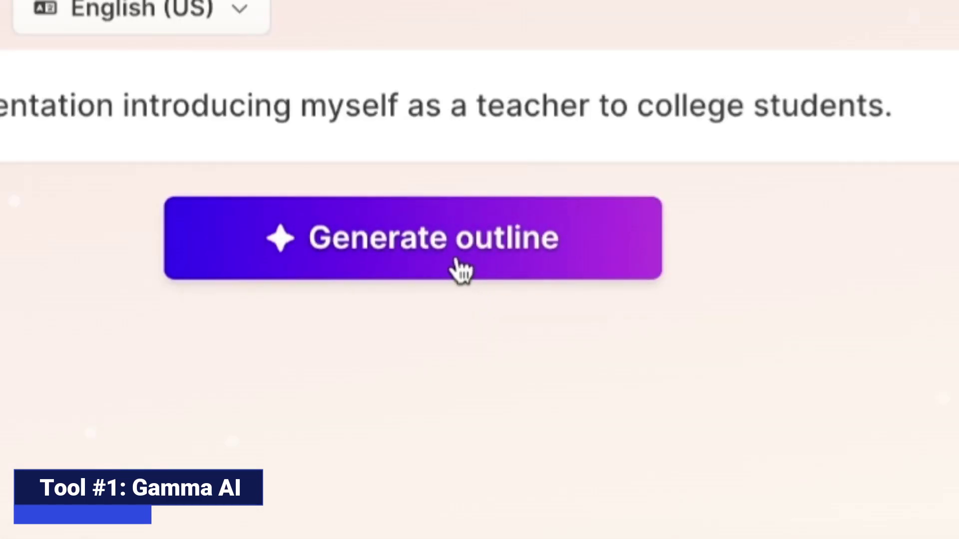
Generate the outline, then build the deck in the Cornflower theme
click(462, 271)
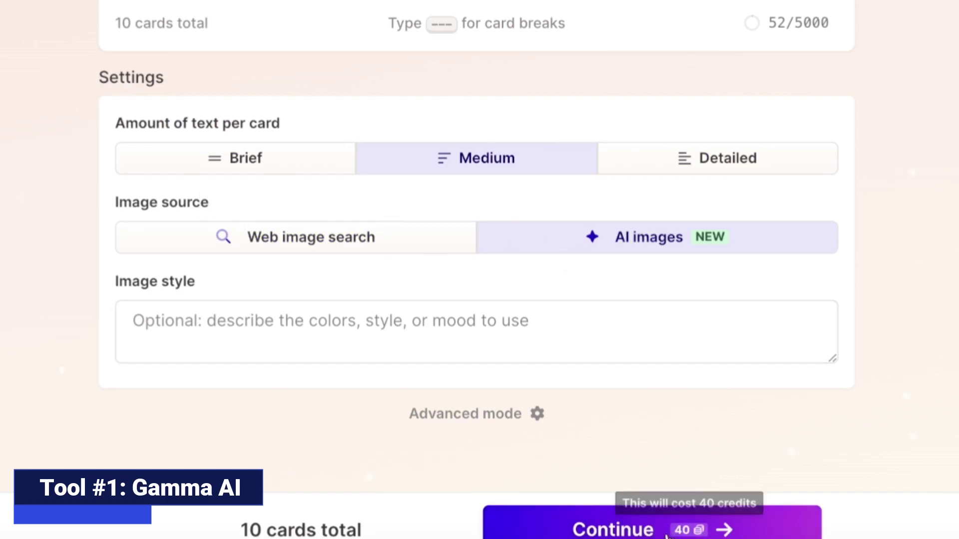
click(666, 532)
scroll(732, 299, down, 3)
scroll(733, 324, down, 5)
scroll(723, 327, down, 3)
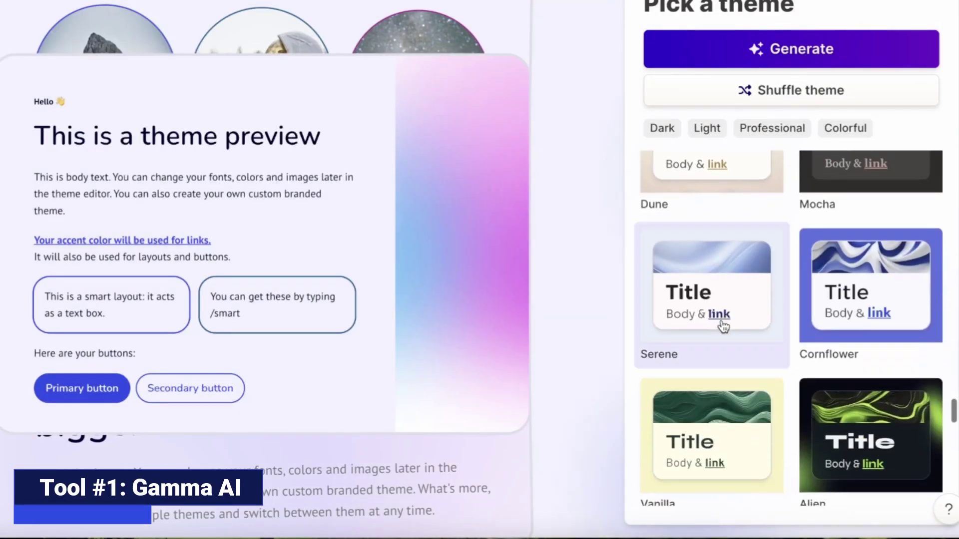
click(870, 289)
click(799, 48)
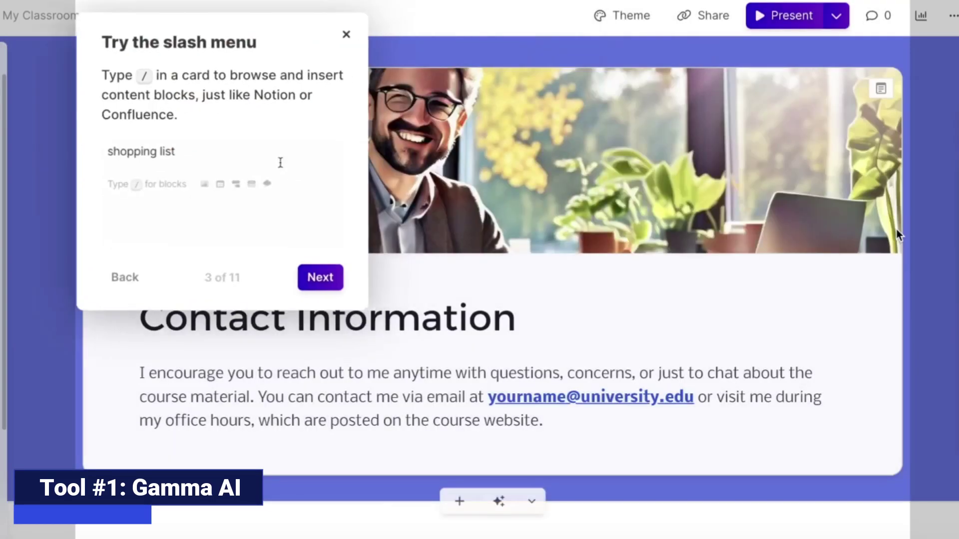
Skip the onboarding tour and page forward through the presented slides
click(698, 237)
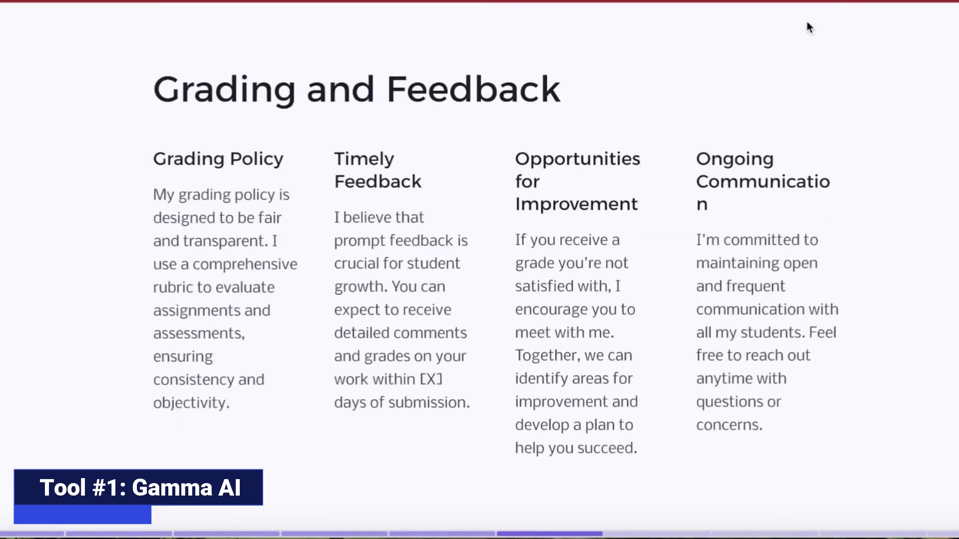
key(Right)
key(Right)
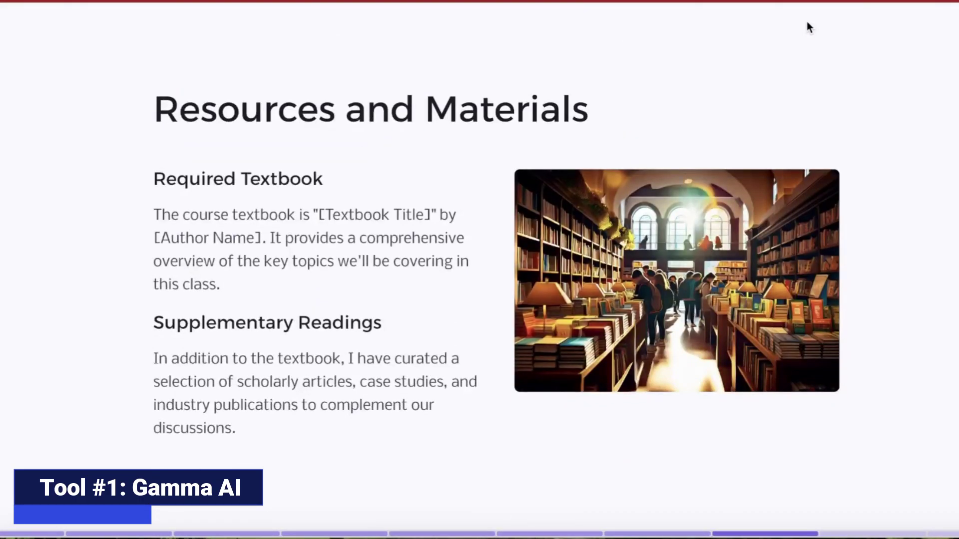
key(Right)
key(Right)
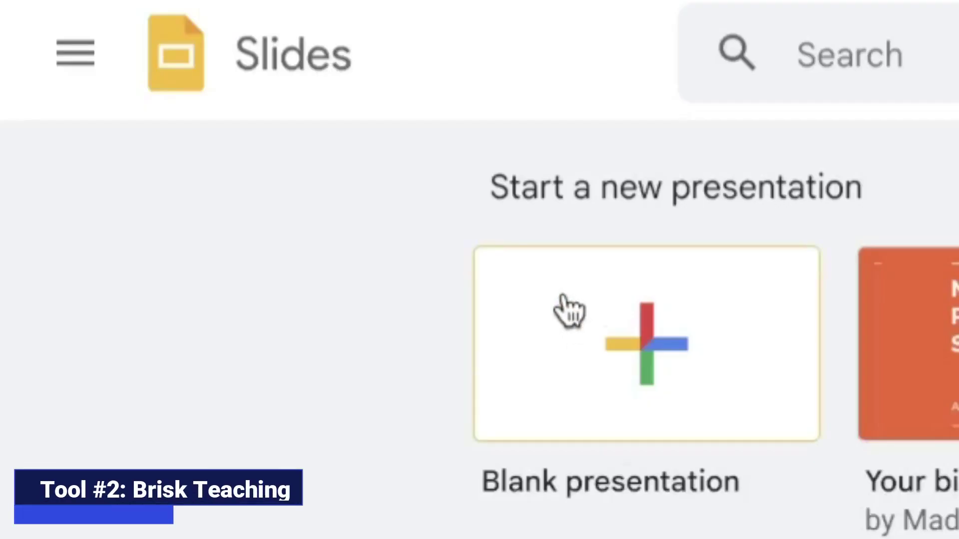
Start a blank presentation and launch Brisk, accepting its AI data-sharing consent
click(641, 312)
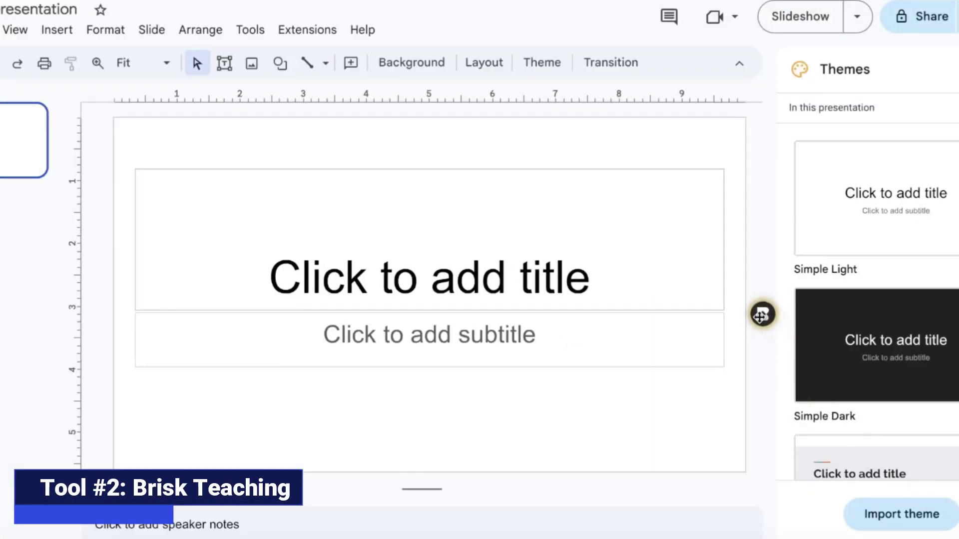
click(761, 319)
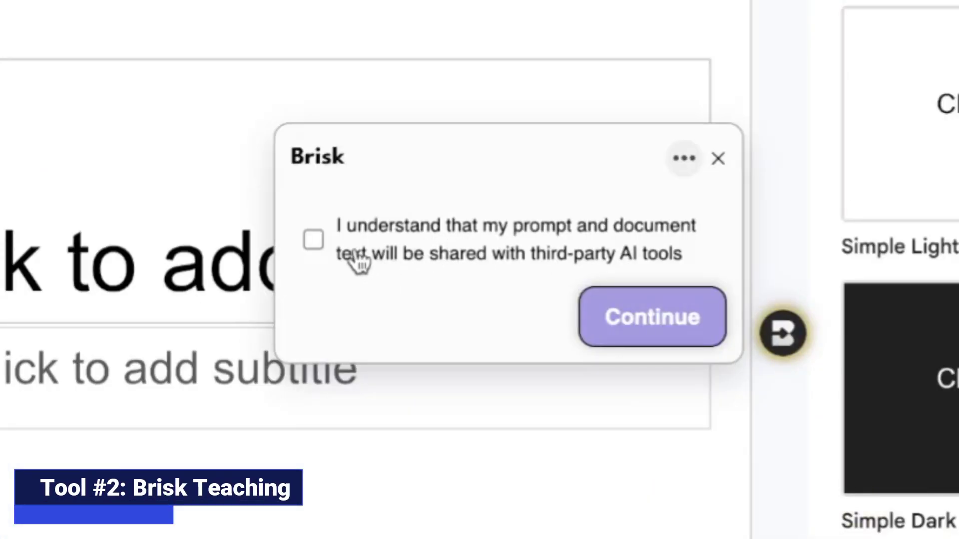
click(314, 241)
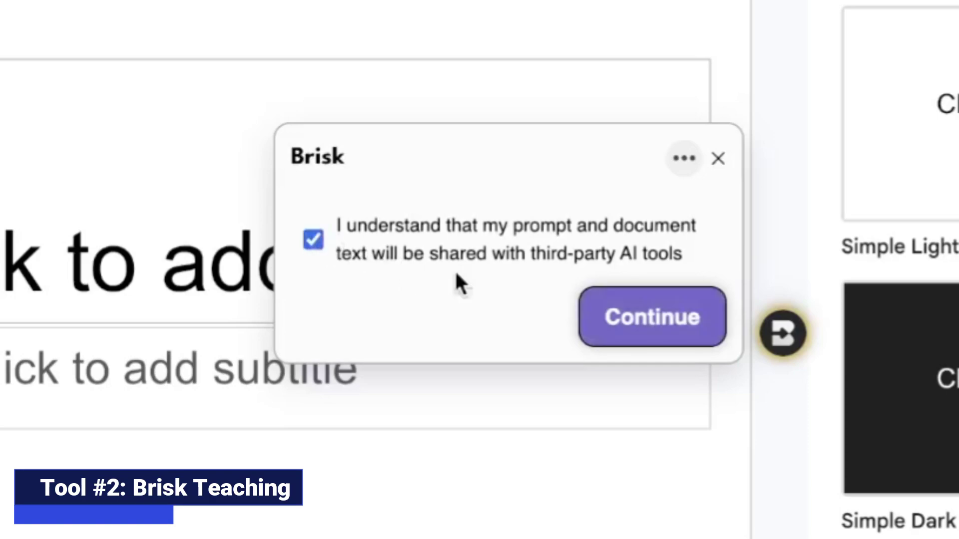
click(655, 320)
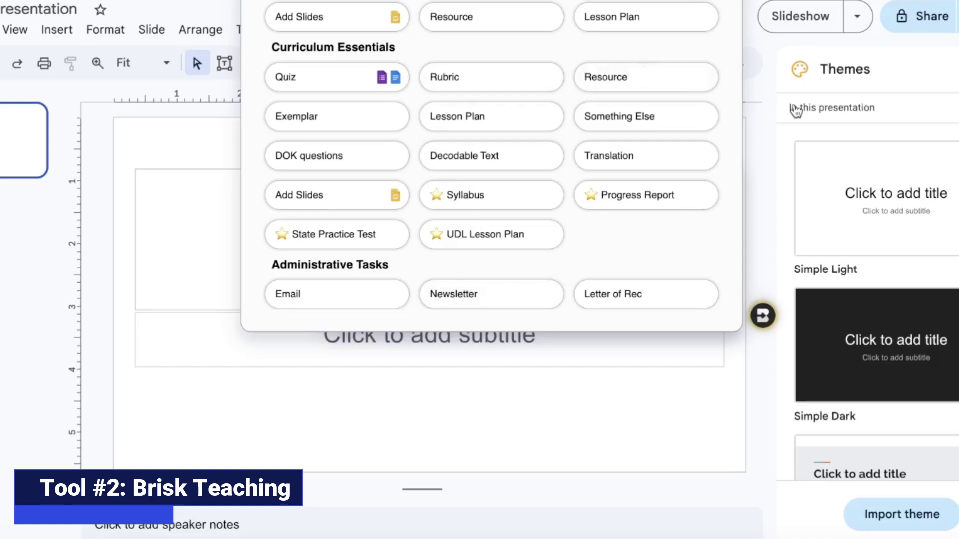
Request Brisk slides introducing academic reading and writing, with the slide count raised to 20
click(351, 30)
click(306, 269)
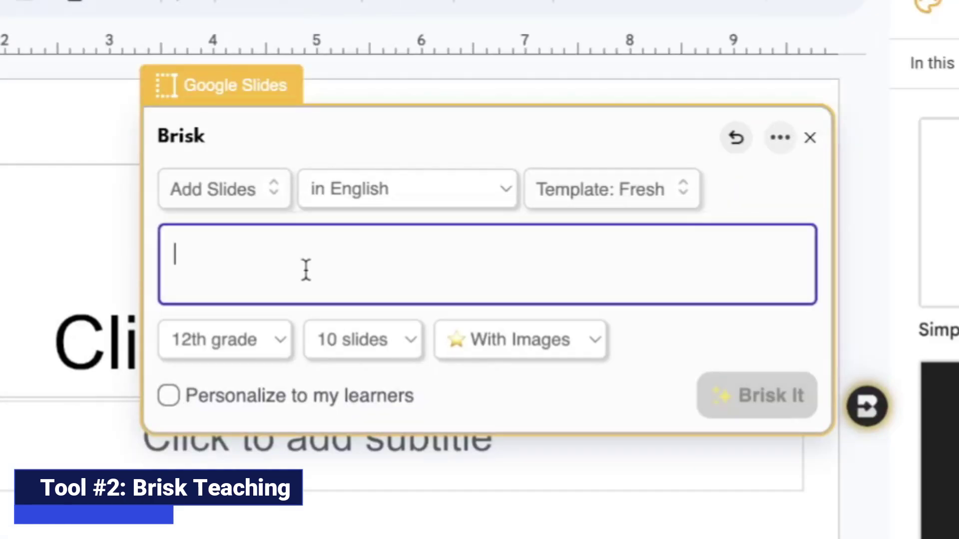
text(Introduction to Academic Reading and Writing)
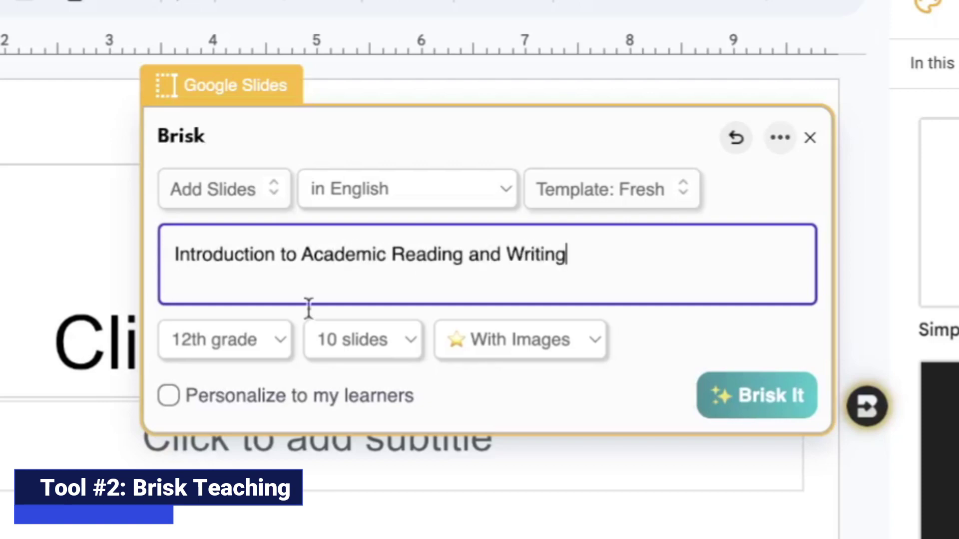
click(224, 340)
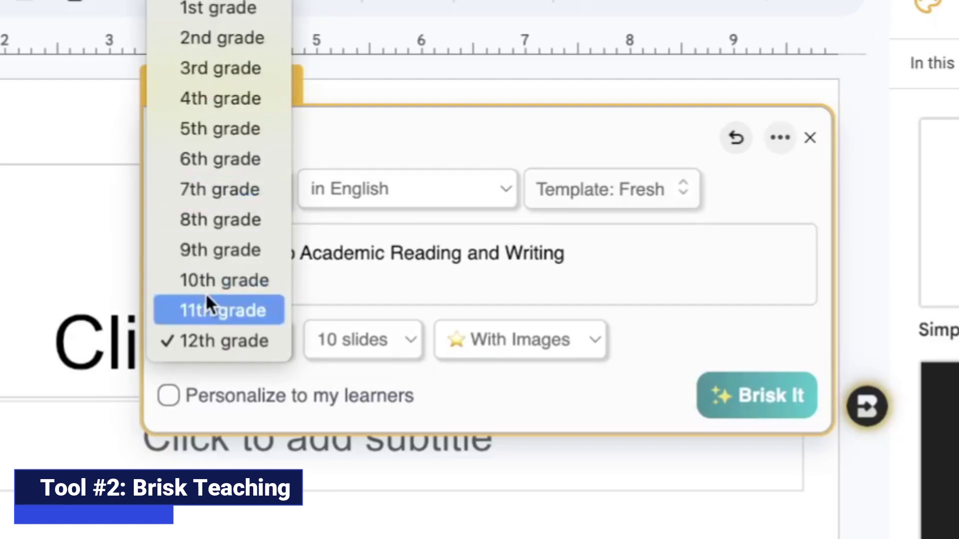
click(363, 339)
click(363, 534)
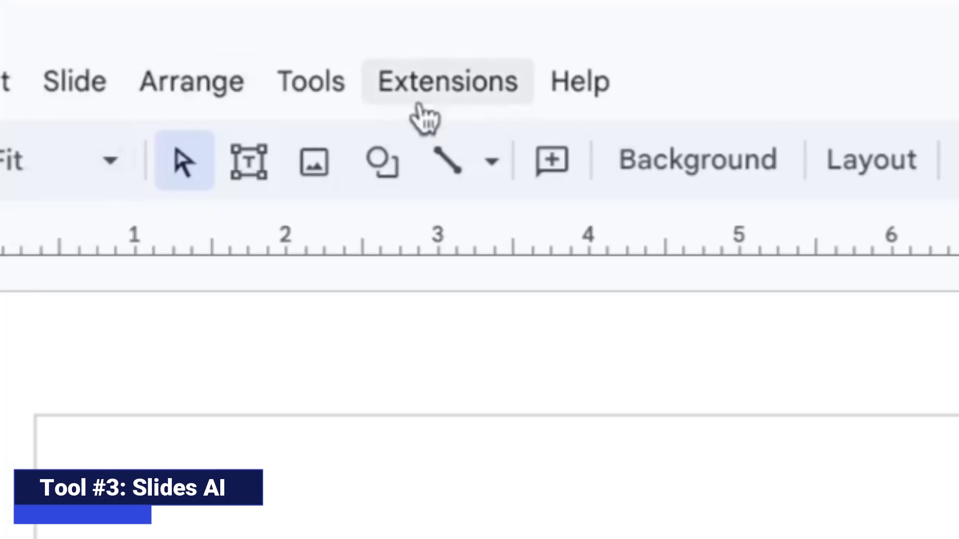
Start a SlidesAI From Topic deck on Considering Audience and Tone in Academic Writing
click(418, 103)
mouse_move(360, 187)
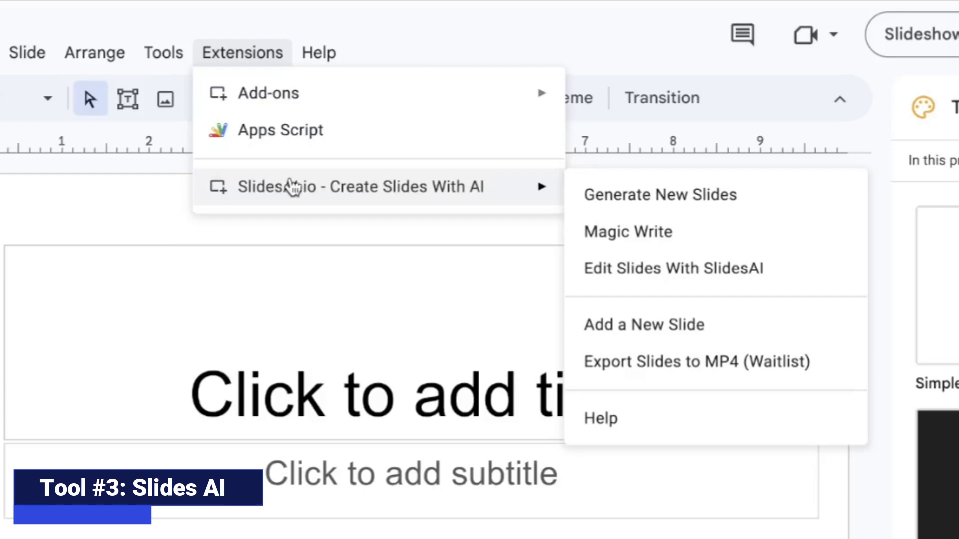
click(606, 195)
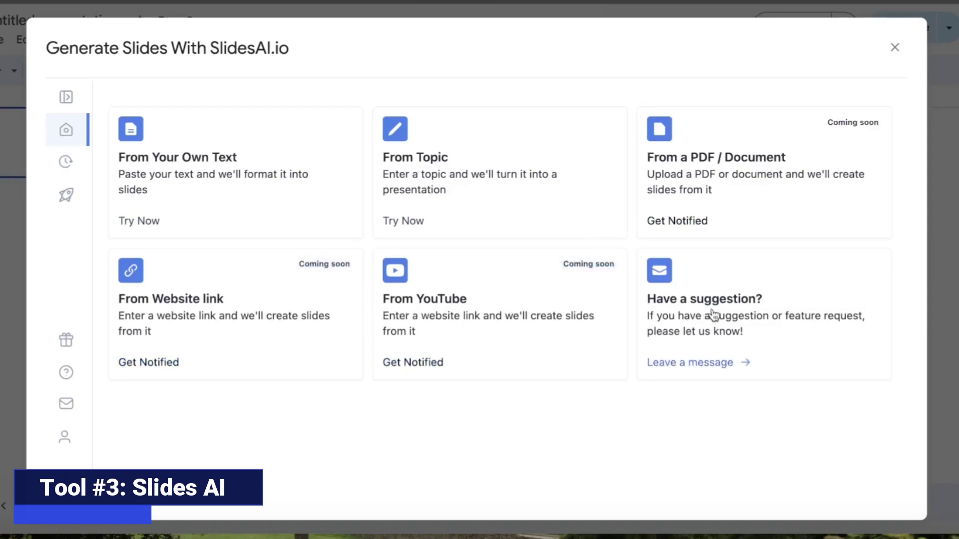
click(429, 176)
text(Con)
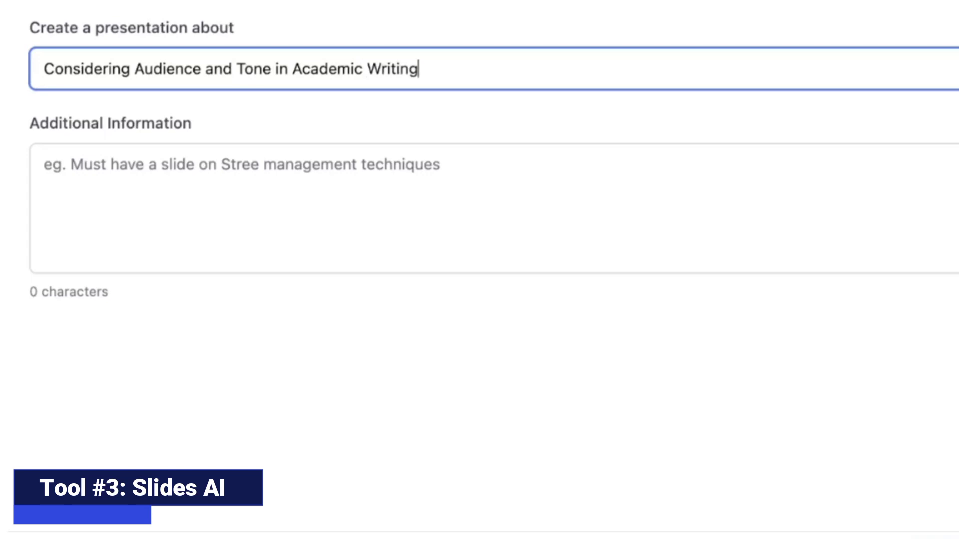
Set the presentation type to Educational and create the slides
click(445, 418)
click(298, 189)
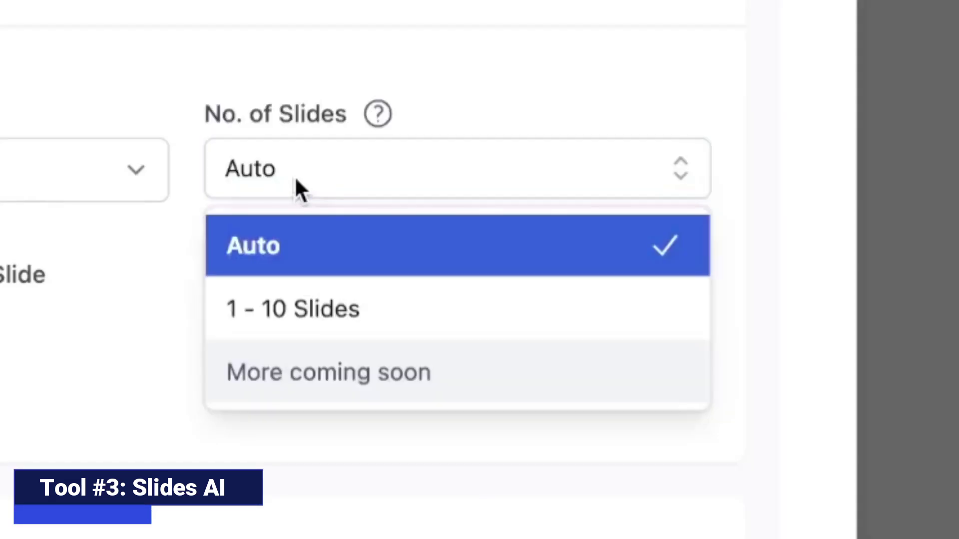
click(466, 200)
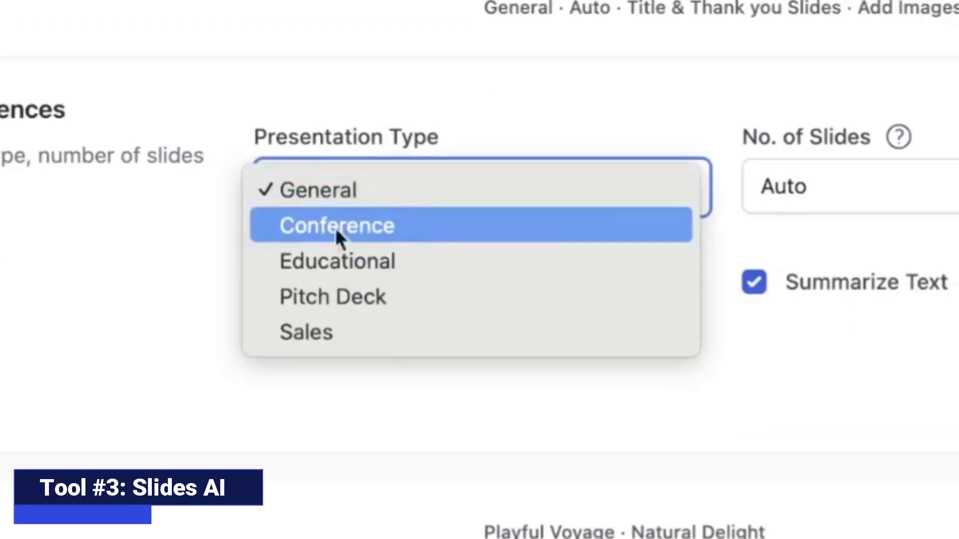
click(337, 261)
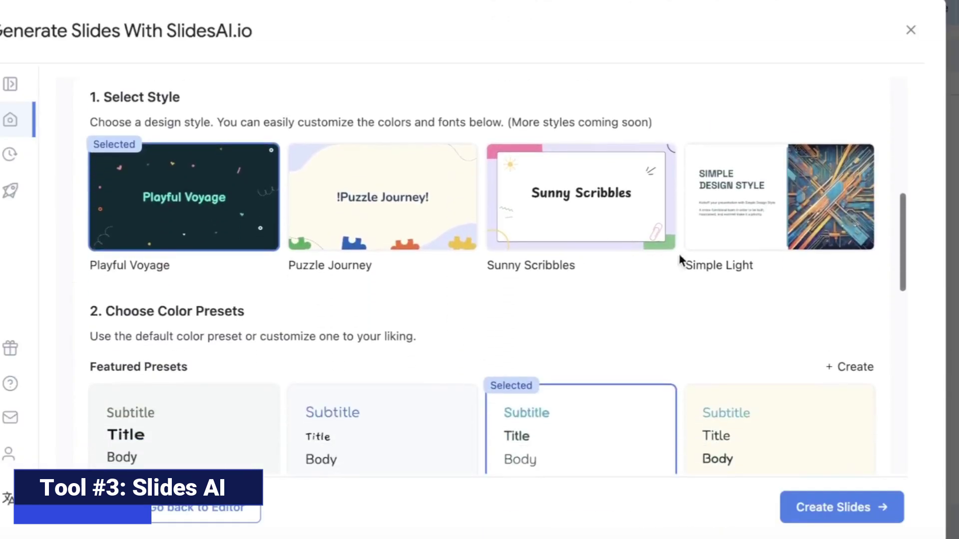
scroll(599, 423, down, 3)
scroll(601, 424, up, 3)
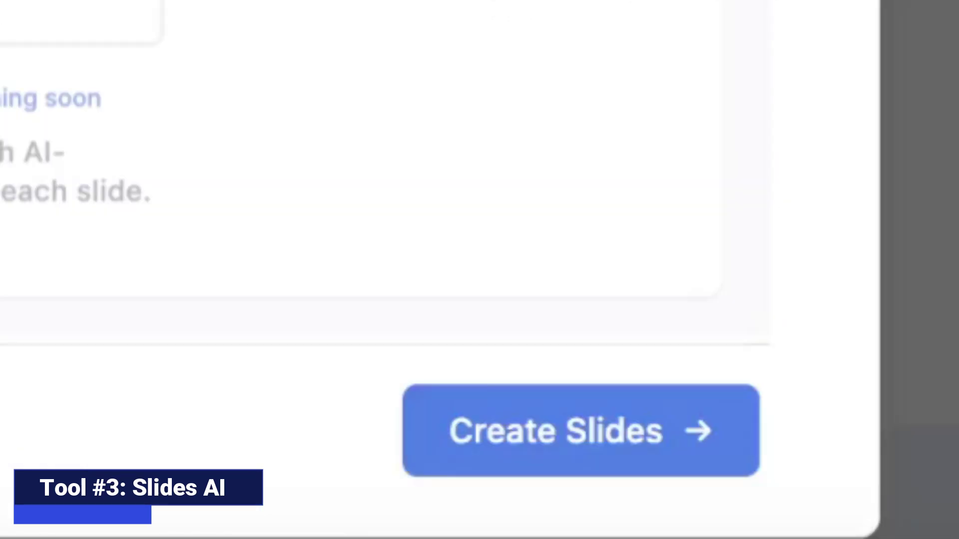
click(640, 444)
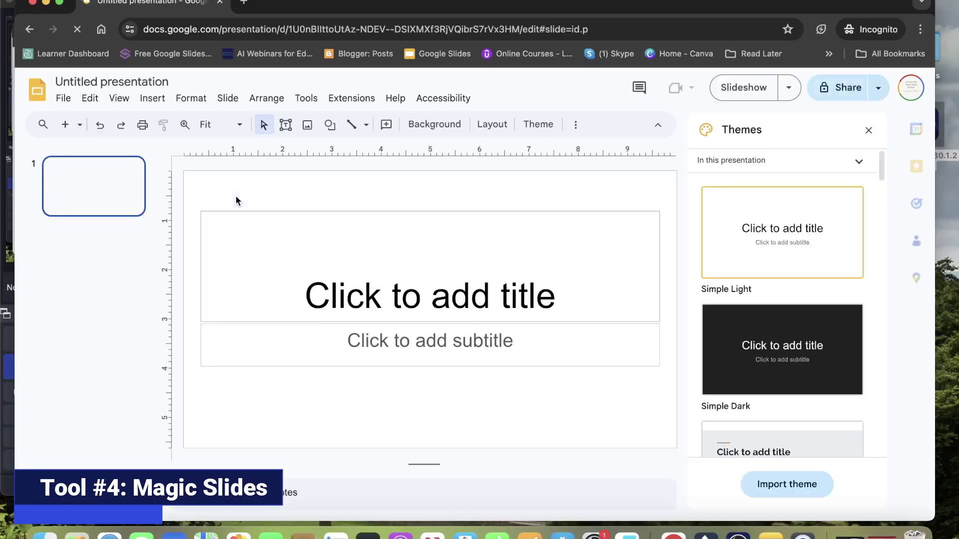
Launch the MagicSlides generator and complete its welcome form with the Educator role
click(359, 102)
mouse_move(259, 197)
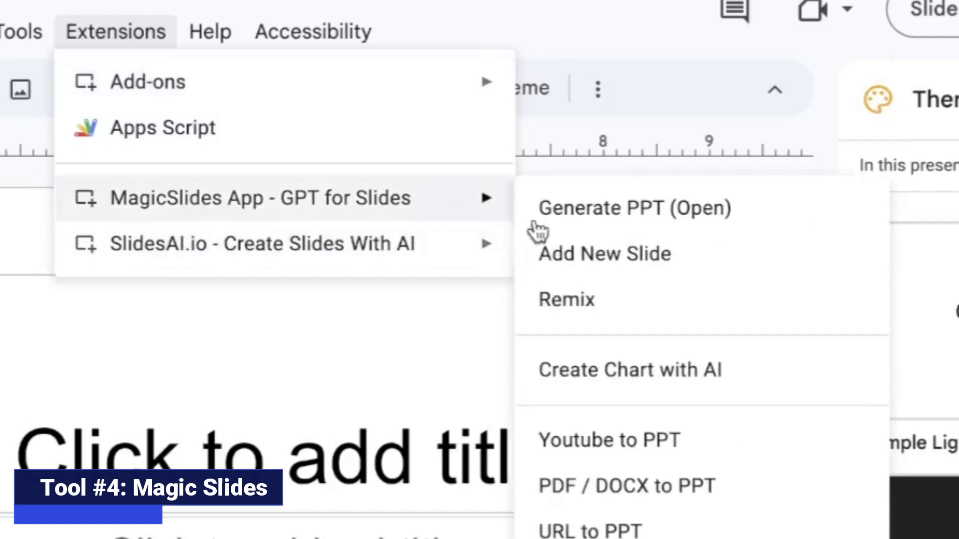
click(544, 212)
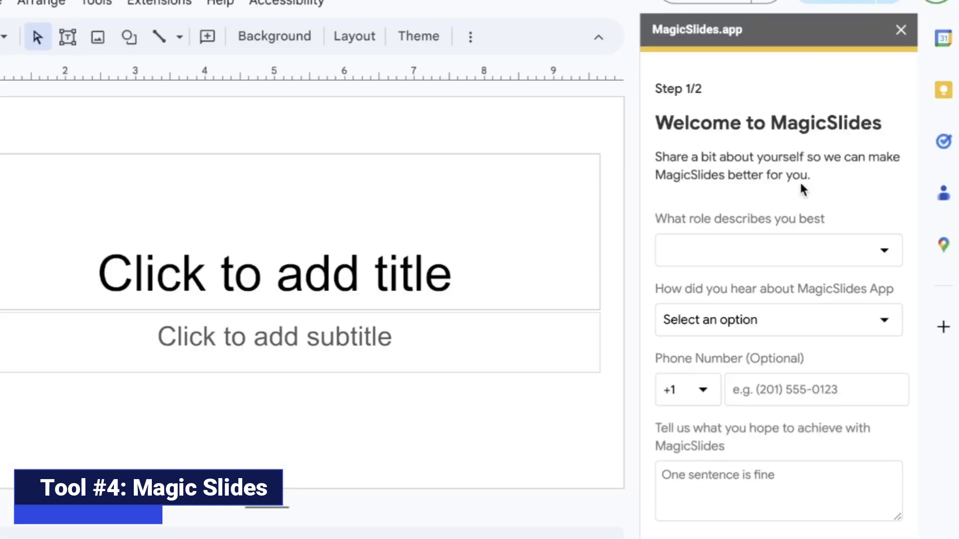
click(779, 250)
click(699, 279)
click(734, 252)
click(779, 505)
text(Integrating Quotations in APA)
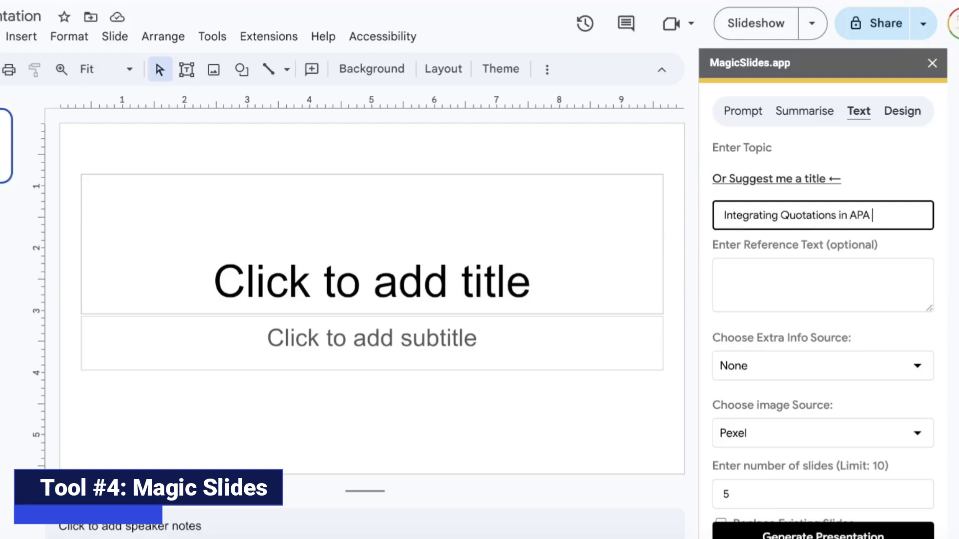
Generate a MagicSlides deck on Integrating Quotations in APA Style, then scroll the pricing plans
text(Style)
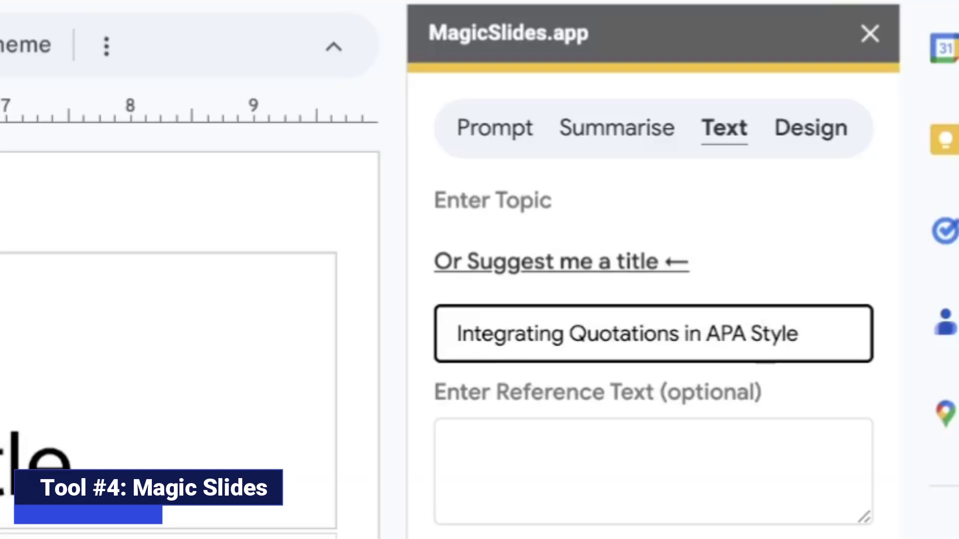
scroll(643, 417, down, 4)
click(642, 419)
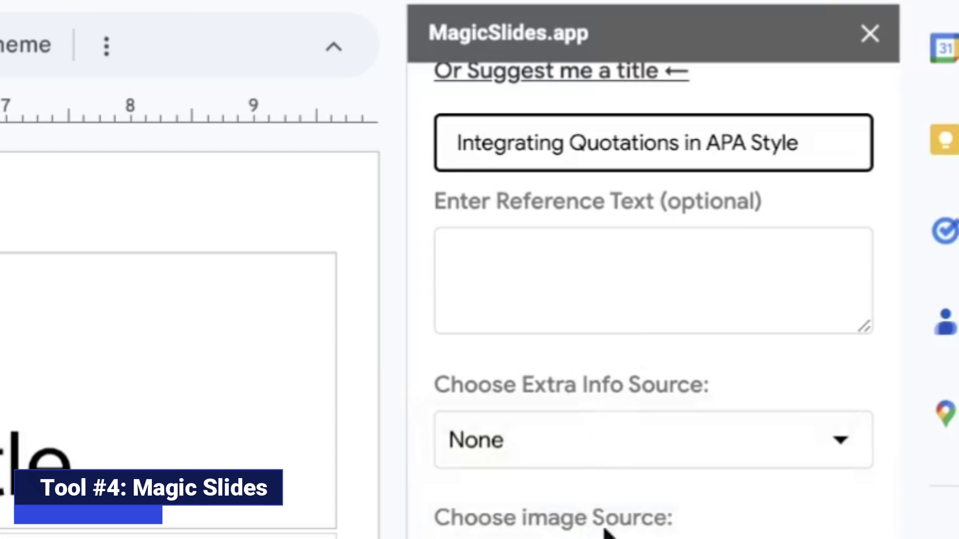
scroll(579, 409, down, 5)
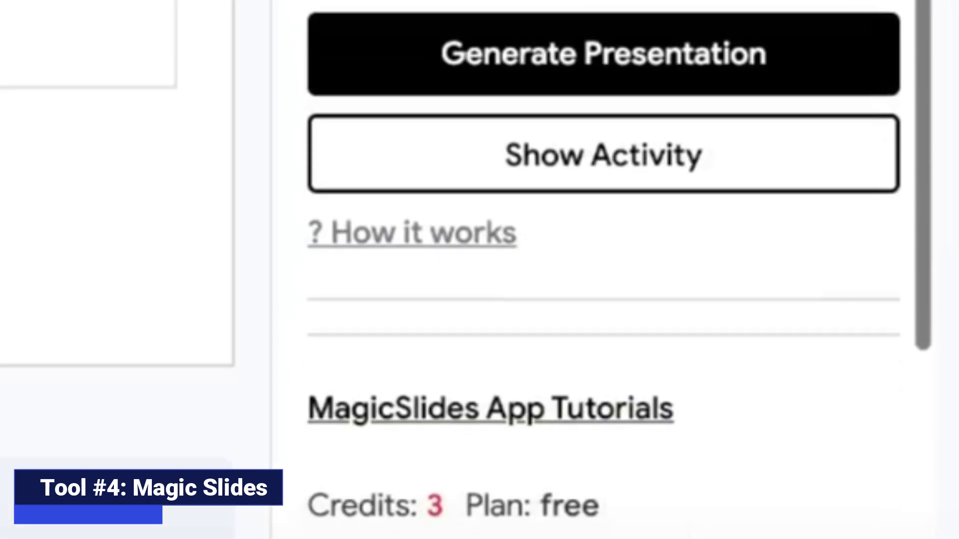
click(652, 85)
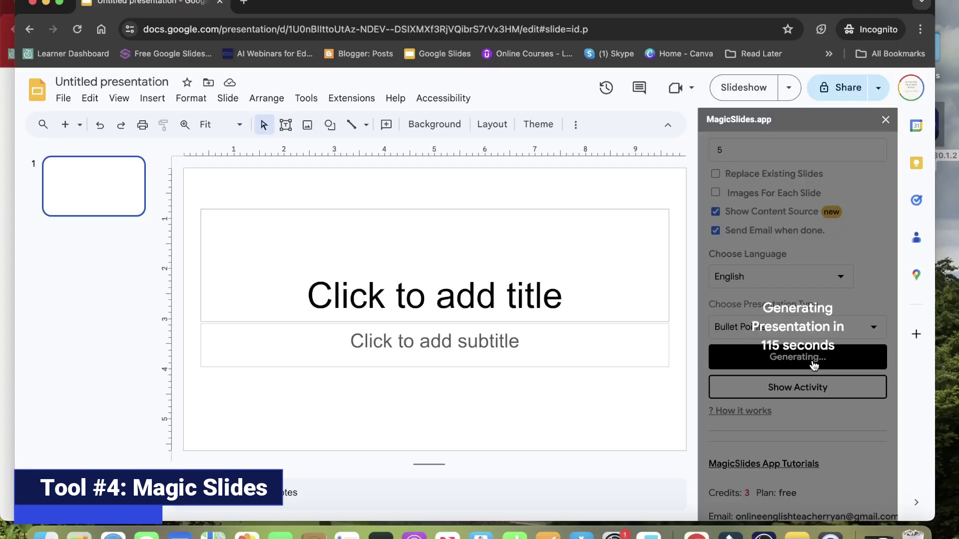
scroll(812, 360, down, 4)
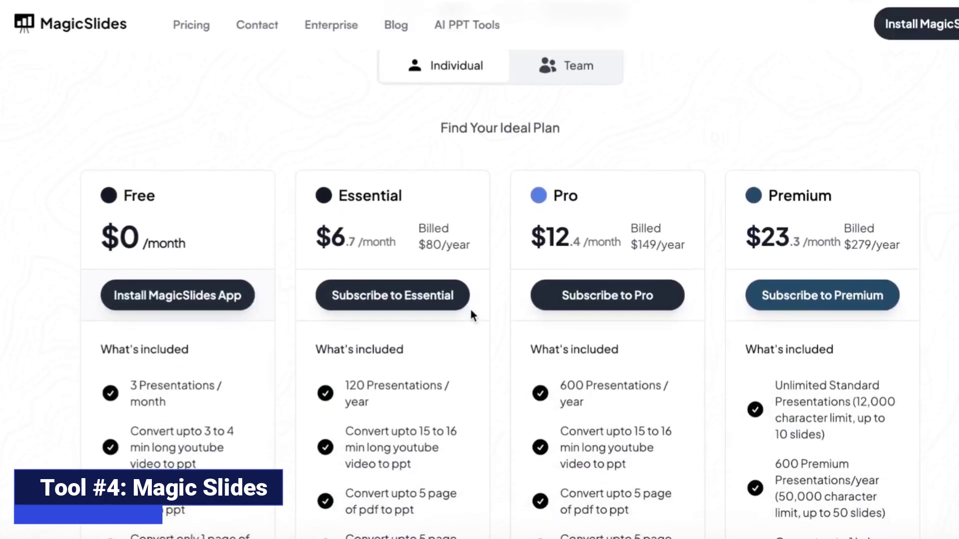
scroll(470, 310, down, 2)
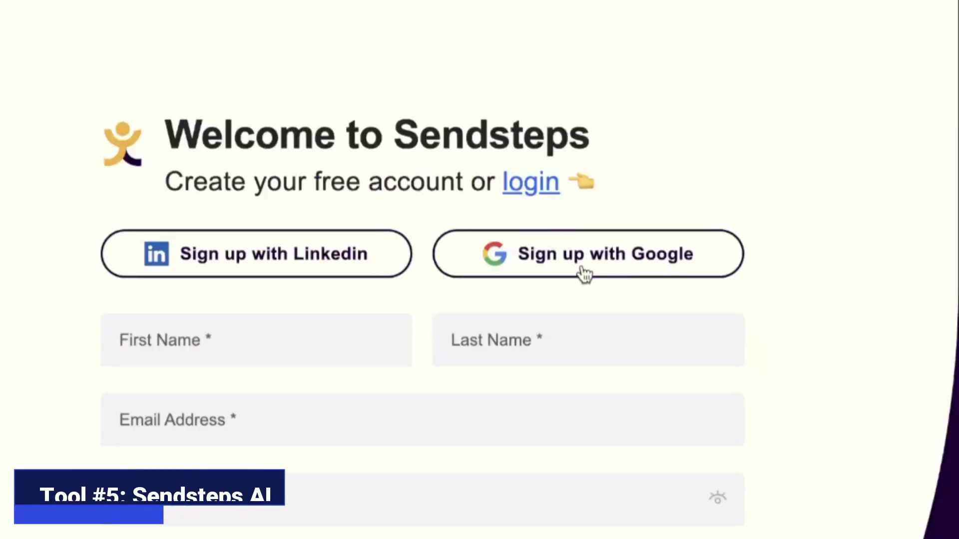
Generate an English, persuasive Sendsteps deck on examples and concluding sentences in argumentative body paragraphs
text(o write examples and)
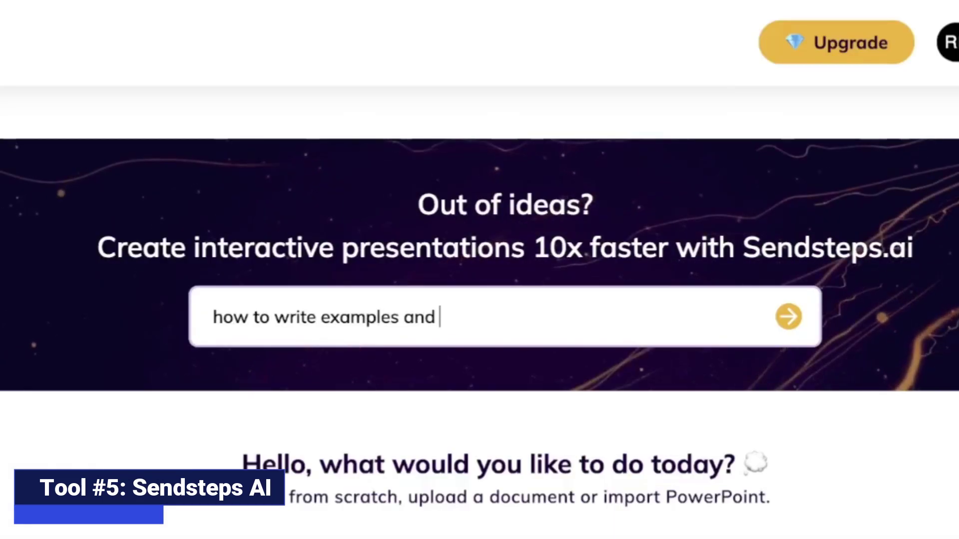
text( concluding sentences for body paragraphs in an ar)
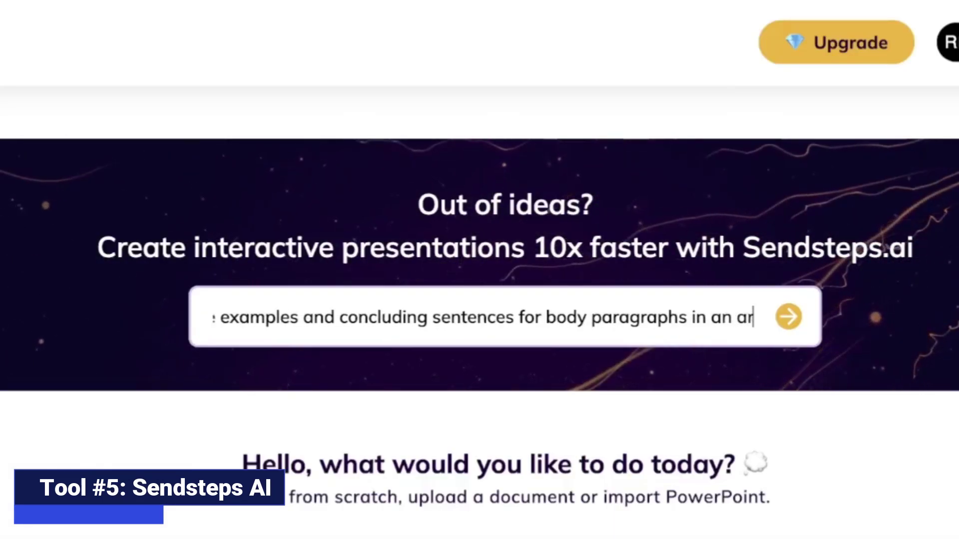
text(gumentative essay)
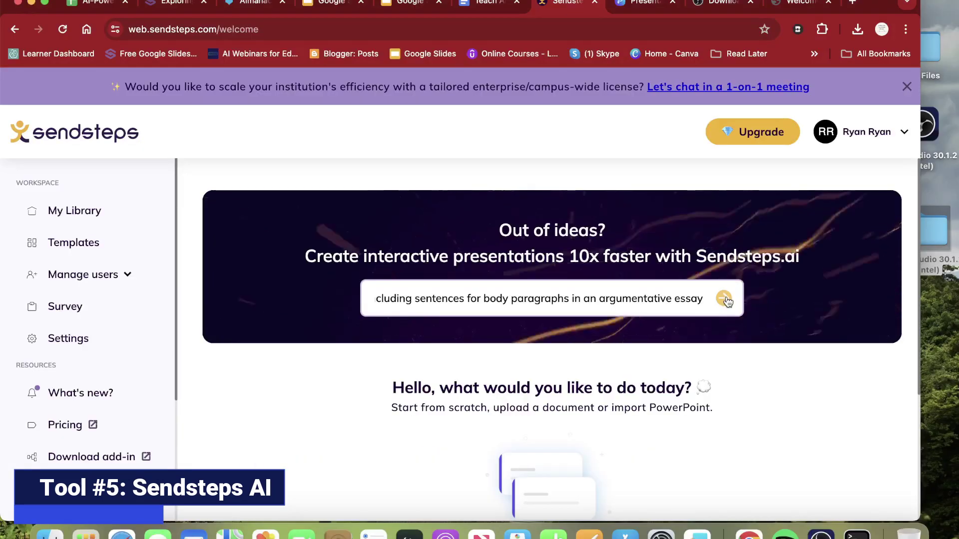
click(724, 299)
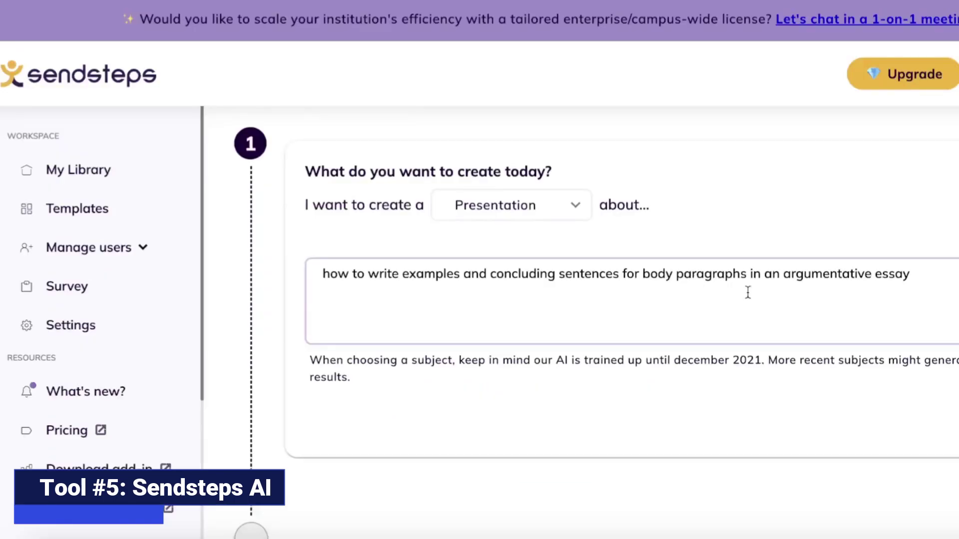
click(460, 354)
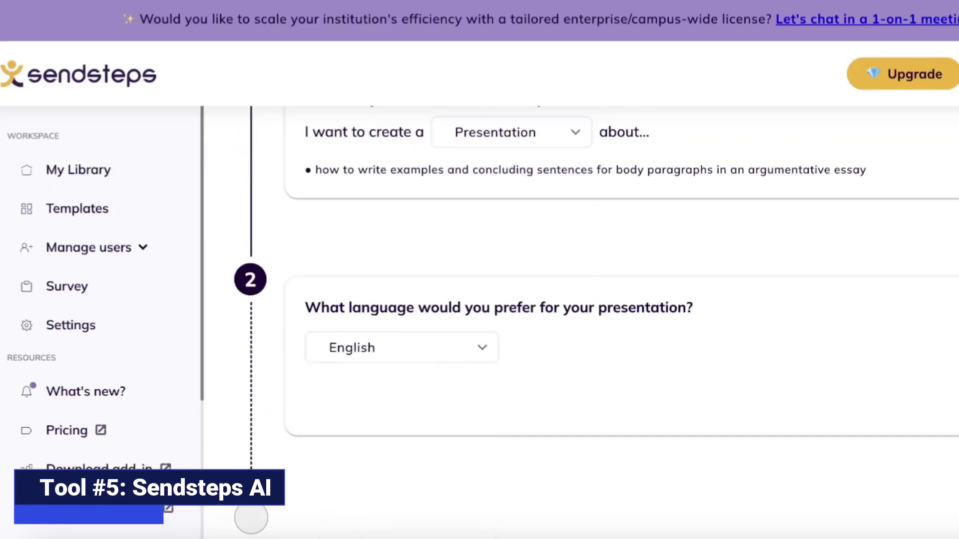
click(480, 200)
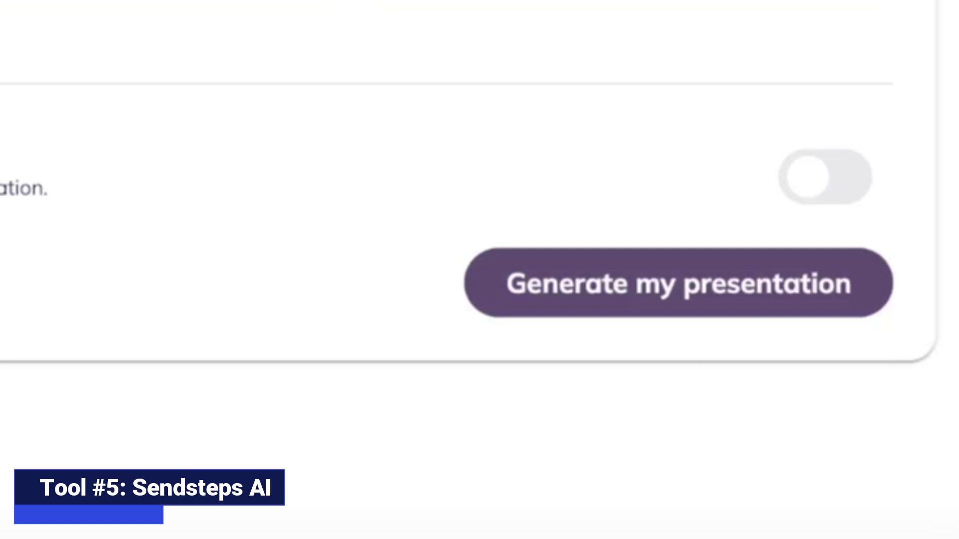
click(949, 436)
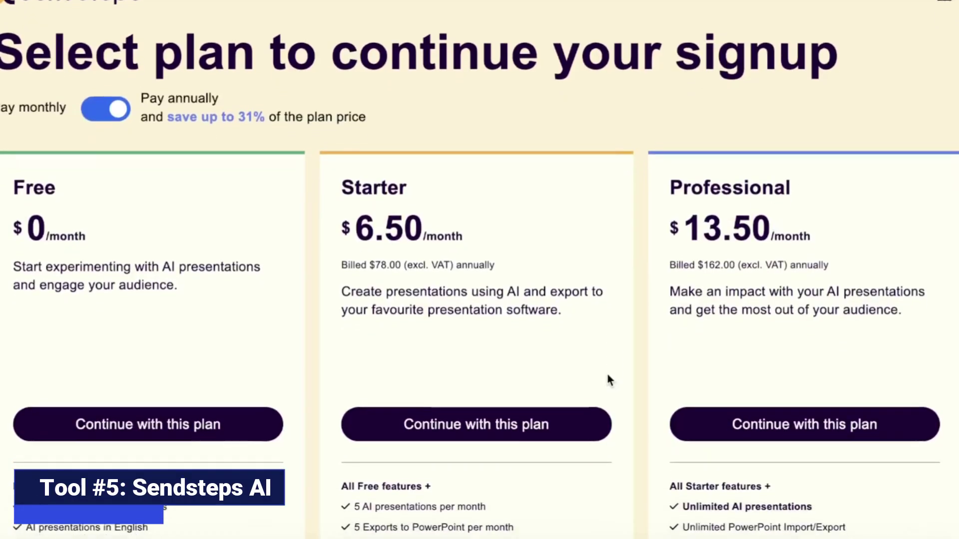
scroll(608, 380, down, 2)
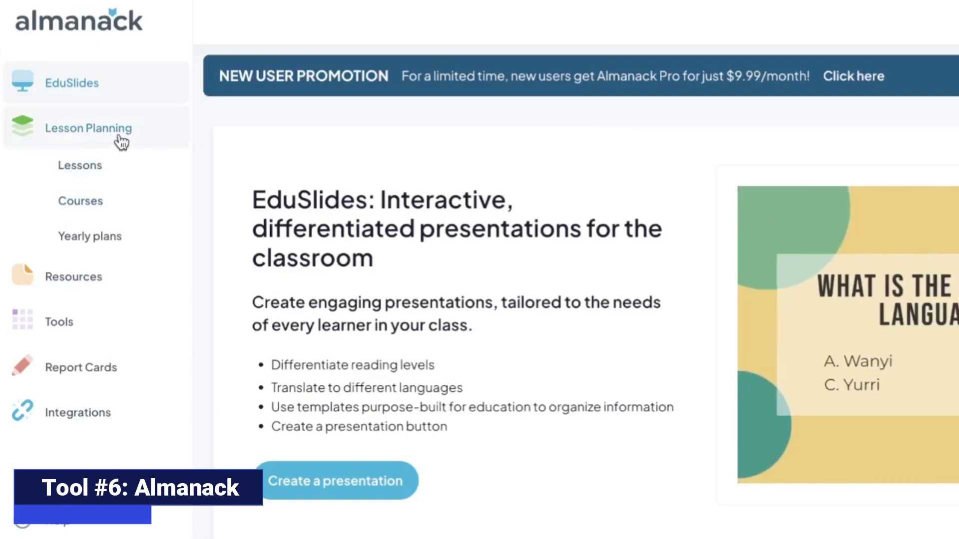
Navigate Almanack's sidebar through lessons, courses and planner to the Slide Decks tool
click(122, 143)
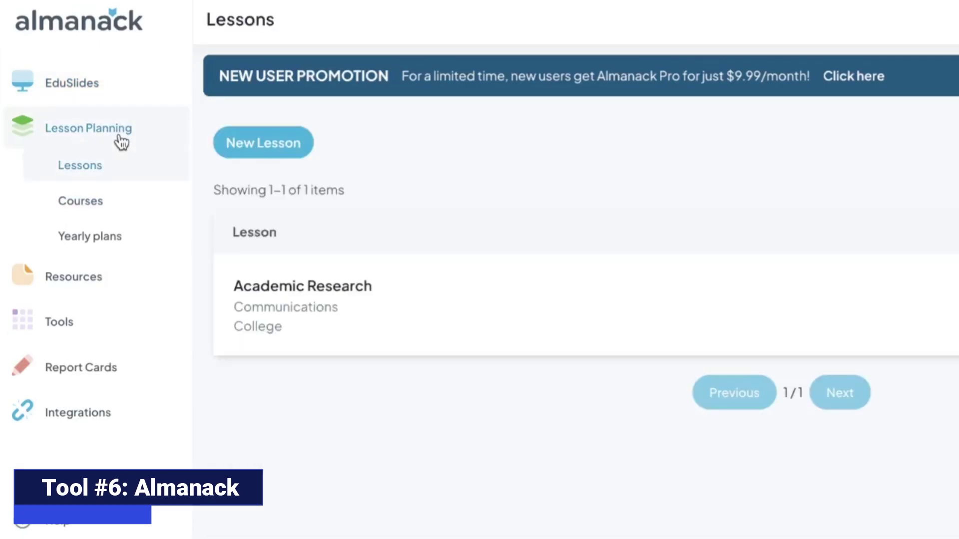
click(101, 210)
click(95, 241)
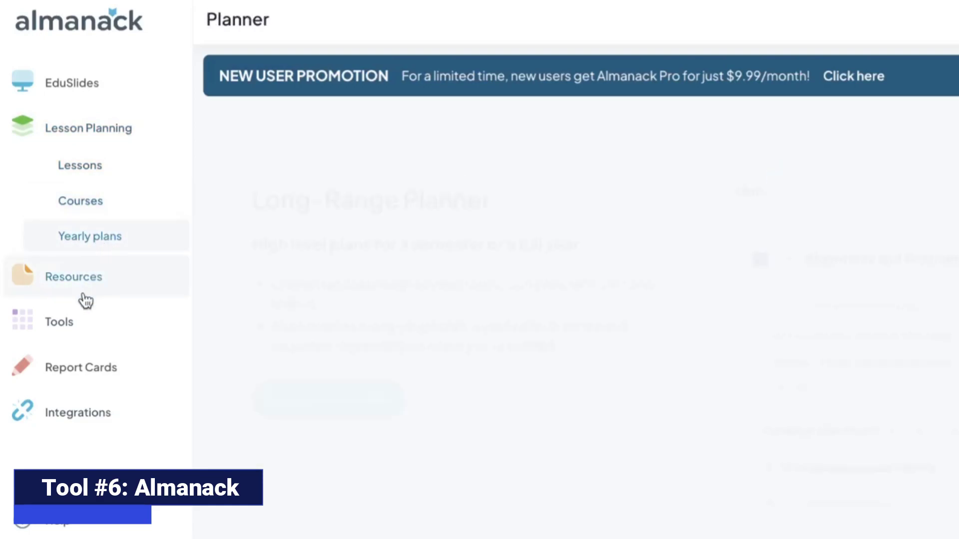
click(80, 320)
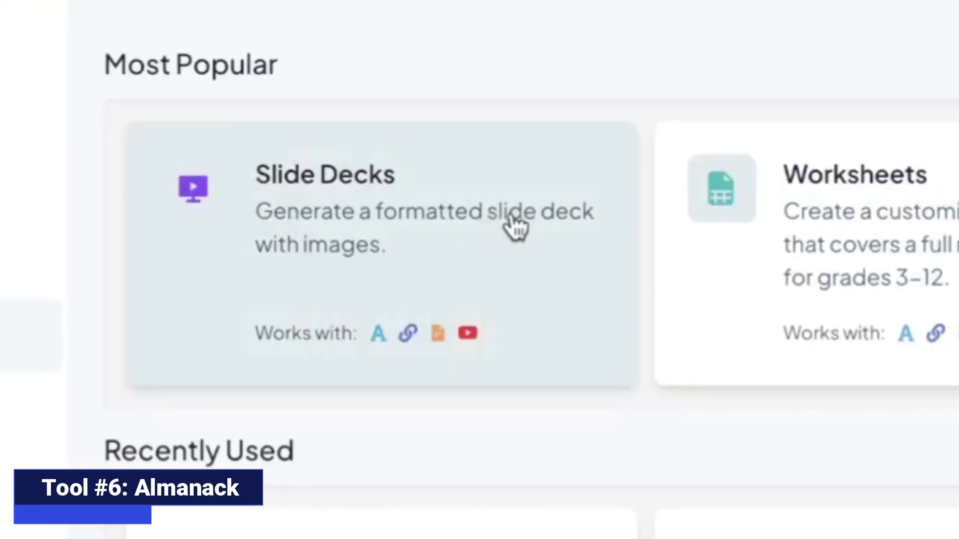
click(514, 227)
Choose Communications – College, Academic Research, and learning objectives on writing topic sentences in essays
click(371, 139)
click(364, 189)
click(350, 209)
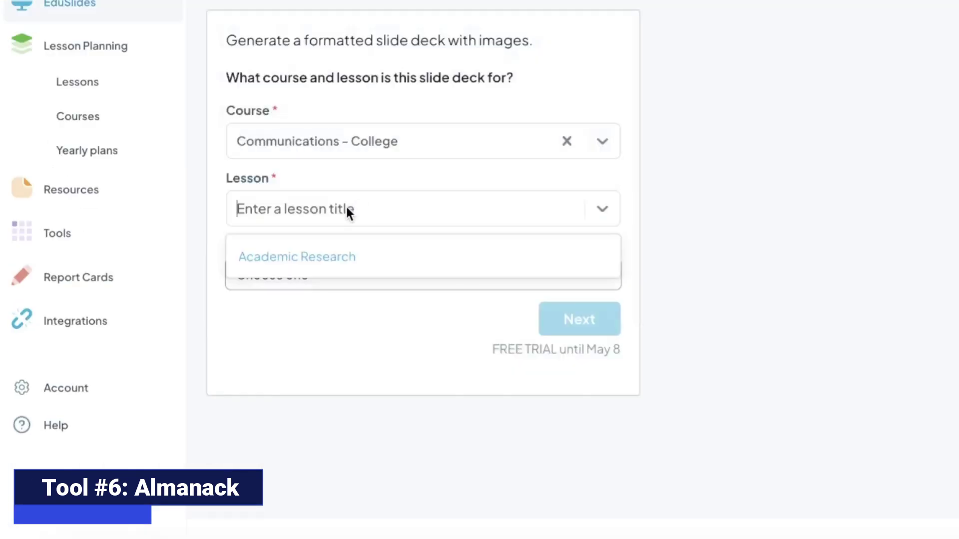
click(325, 256)
click(298, 274)
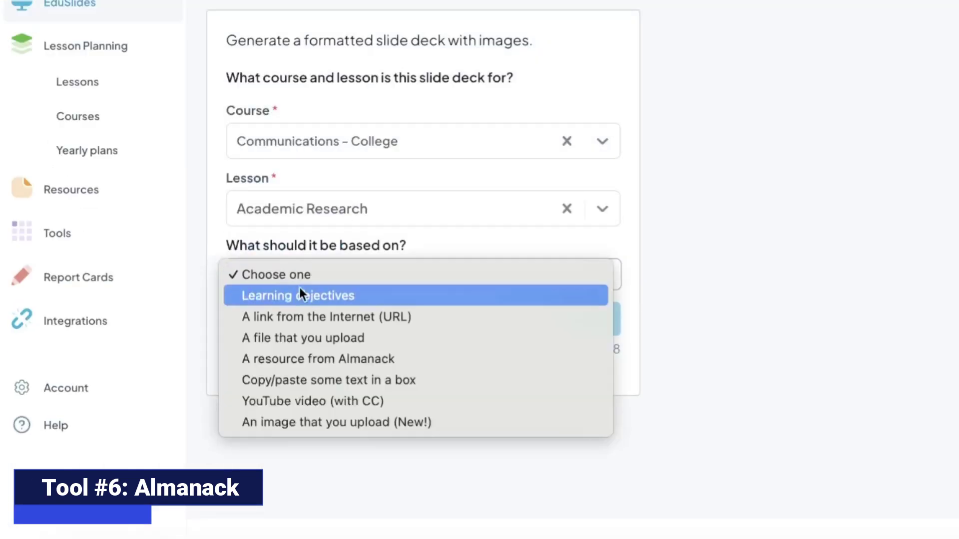
click(300, 295)
text(learn how to writing topic sent)
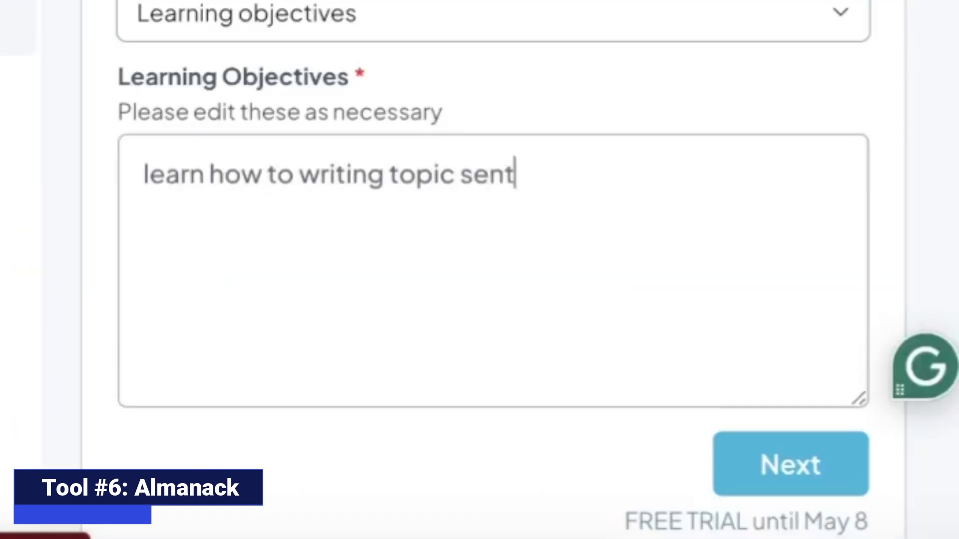
text( in body)
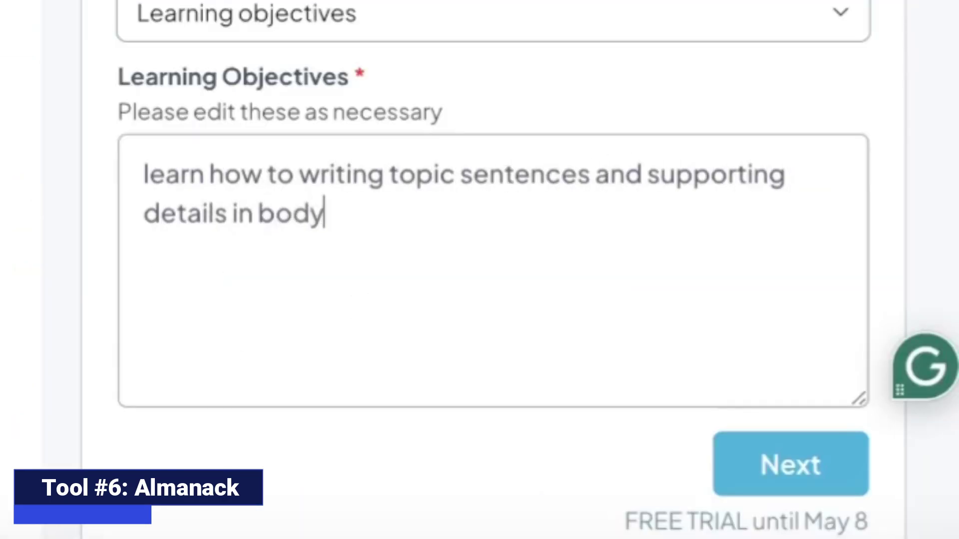
text(ssay)
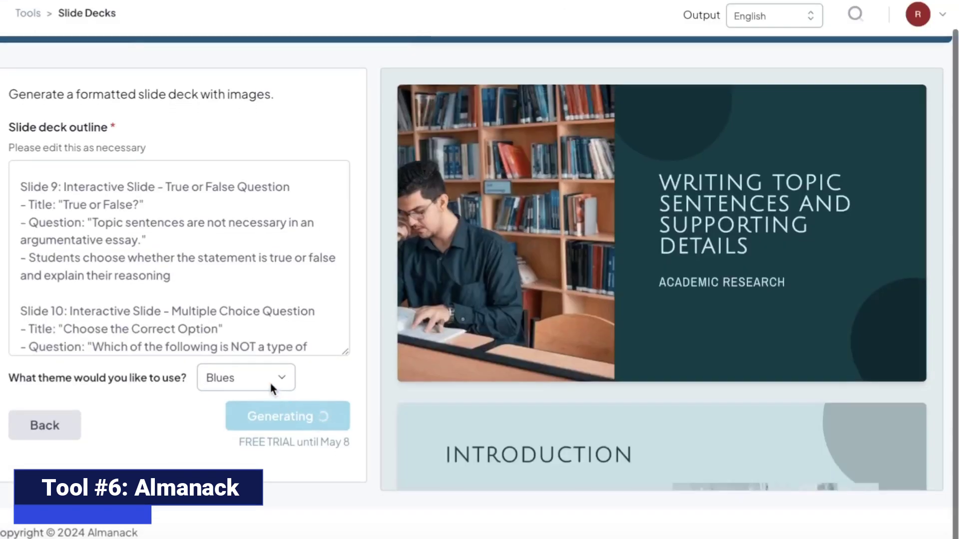
Keep the Blues theme and scroll through the generated topic-sentences deck
click(269, 379)
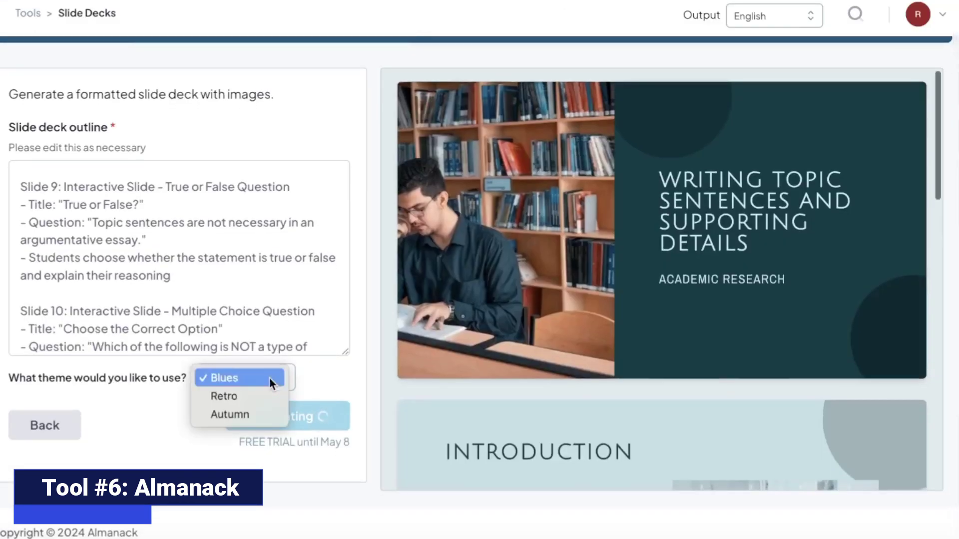
click(270, 379)
scroll(461, 355, down, 5)
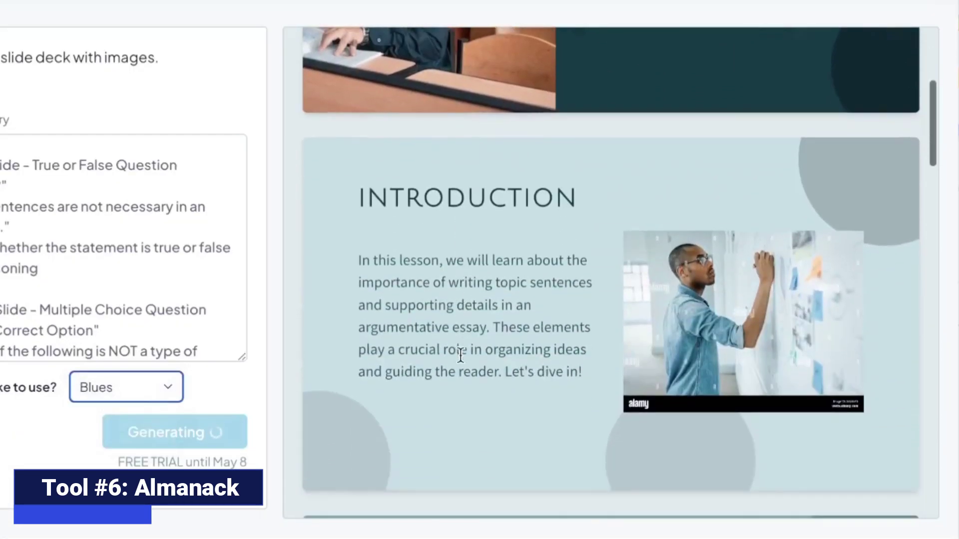
scroll(460, 356, down, 5)
scroll(460, 355, down, 5)
scroll(460, 353, down, 3)
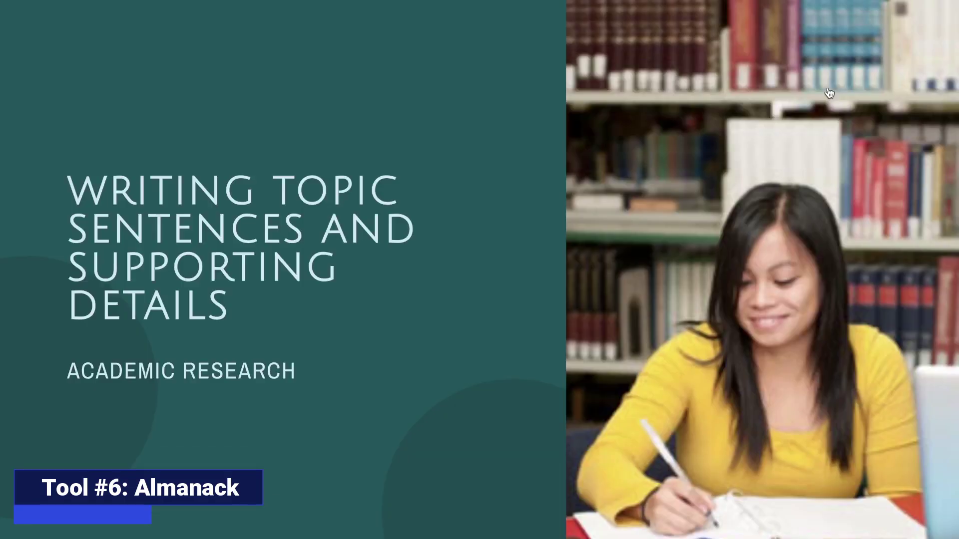
Present the deck from Definition of Topic Sentences through Summary, then bring up the Pro offer
click(829, 93)
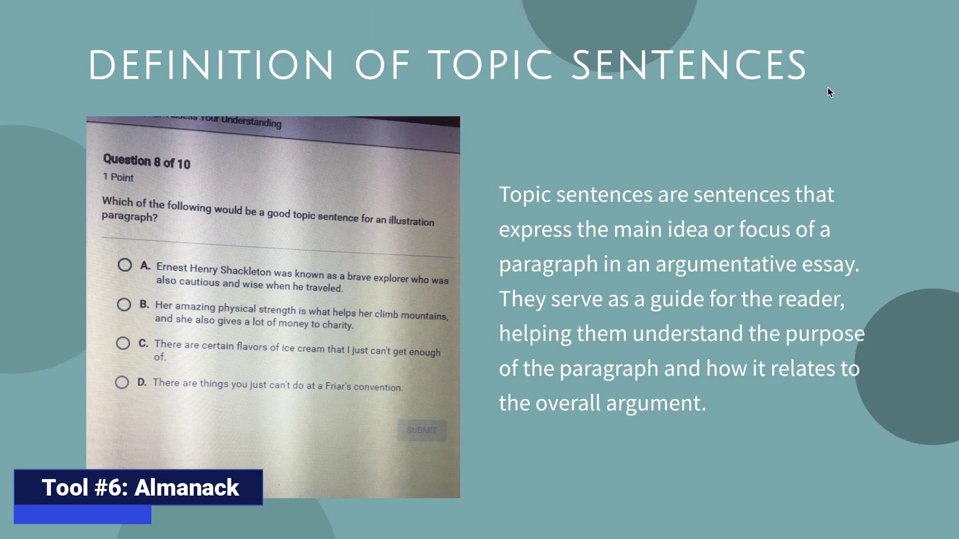
click(829, 93)
click(828, 89)
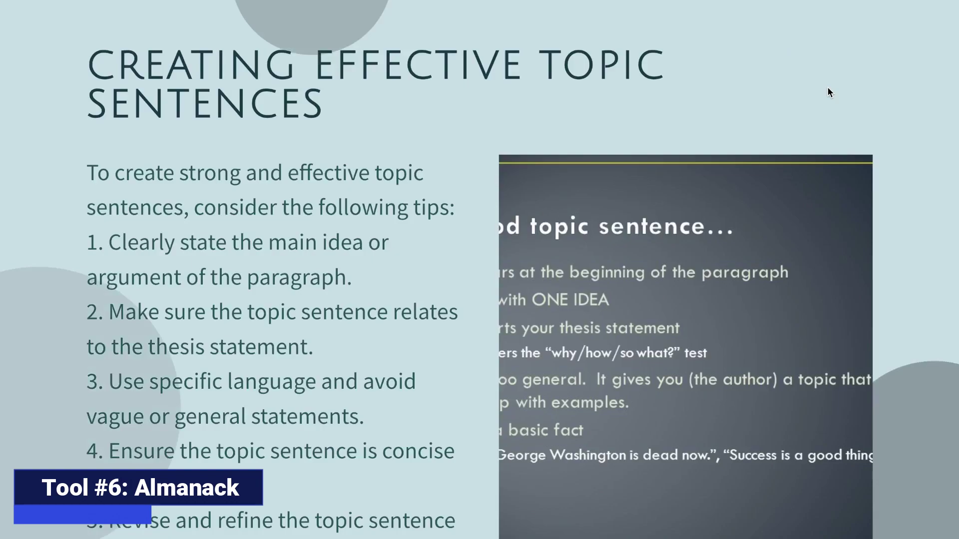
click(829, 93)
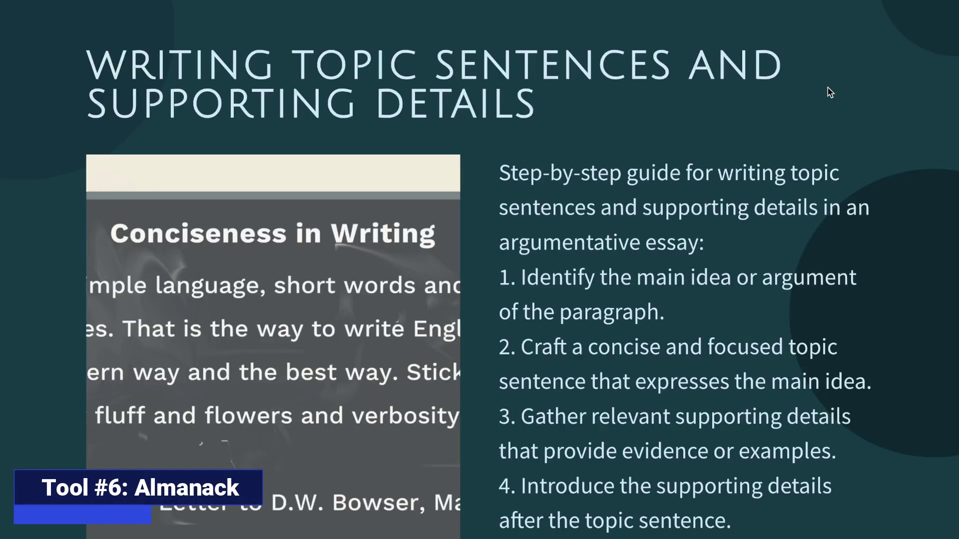
click(829, 93)
click(829, 93)
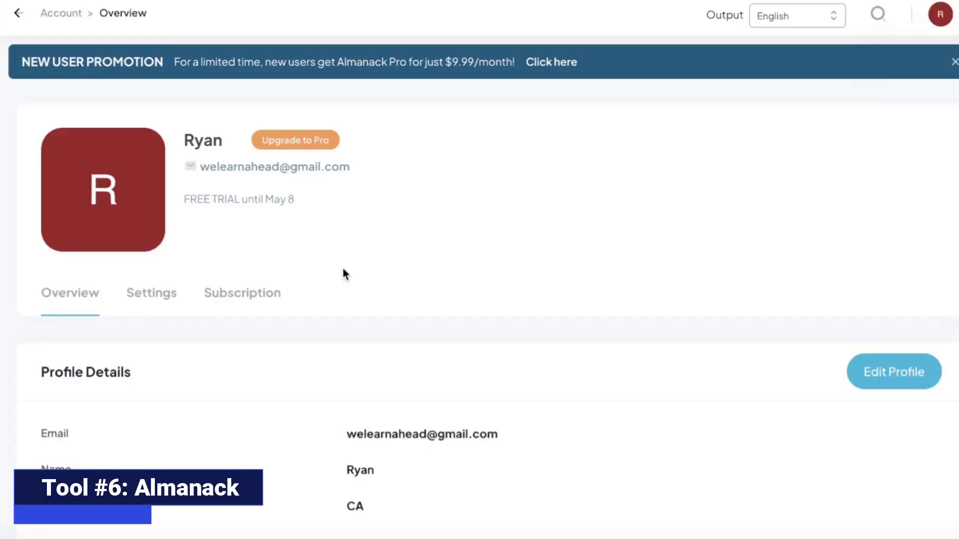
click(244, 309)
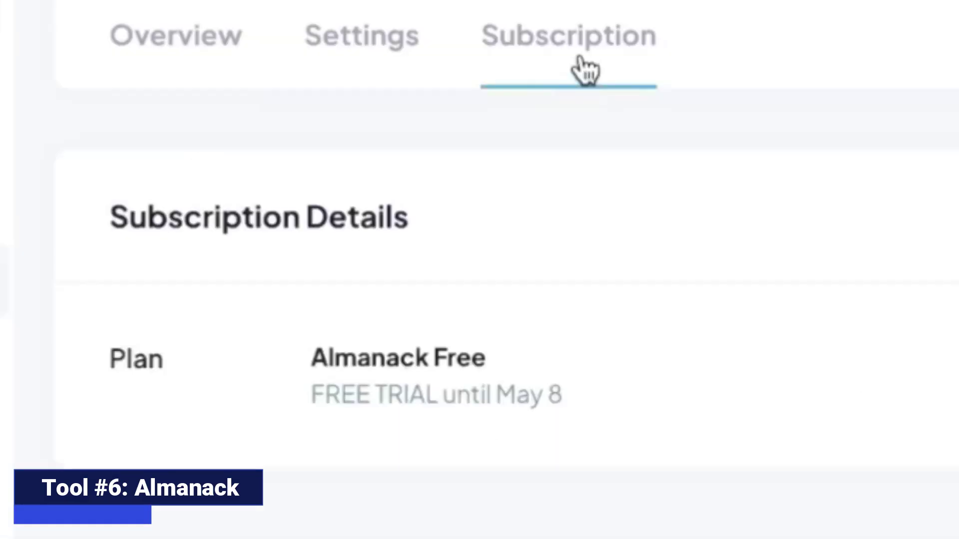
click(414, 406)
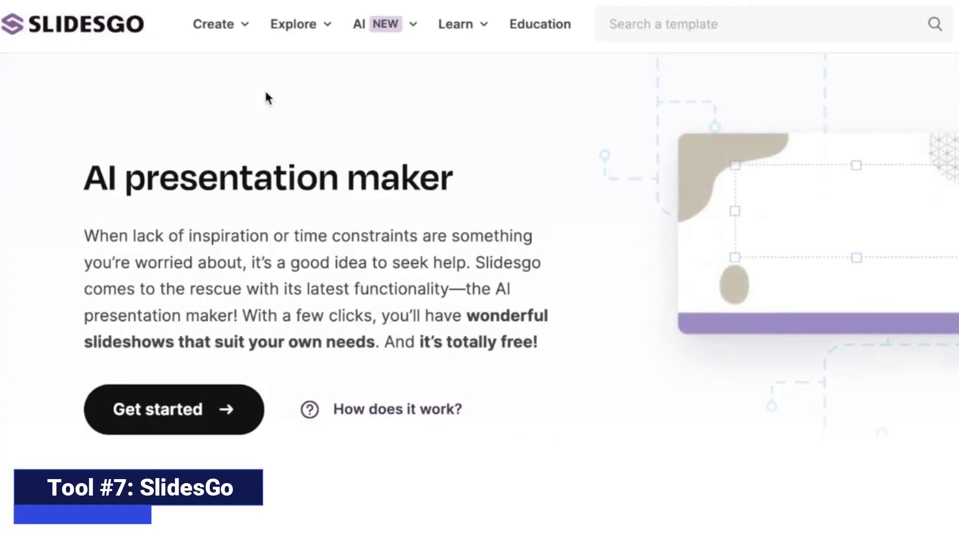
Generate a formal 15-slide 'Introduction to Academic Research' Slidesgo deck in the About Yourself style
click(196, 415)
text(Introduction to A)
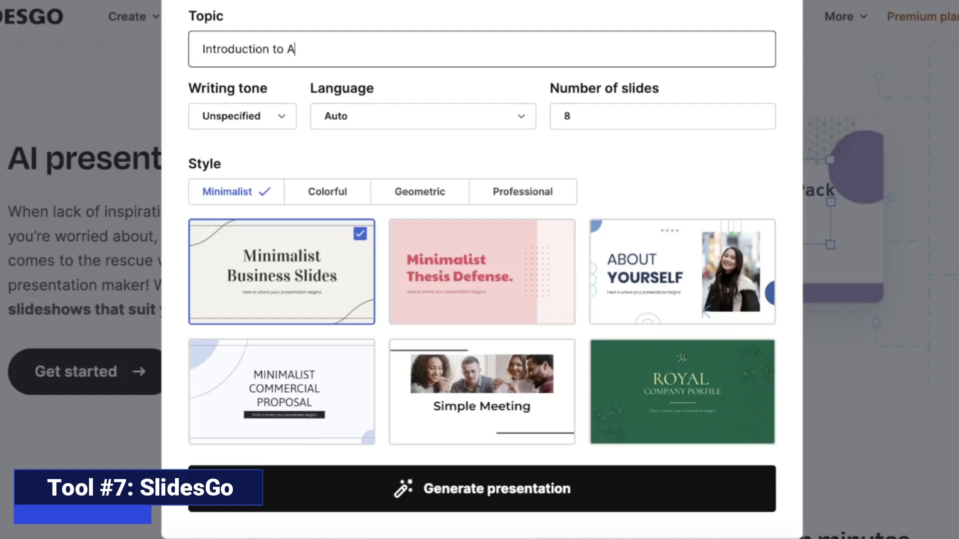
key(Tab)
key(Tab)
key(Tab)
key(BackSpace)
text(15)
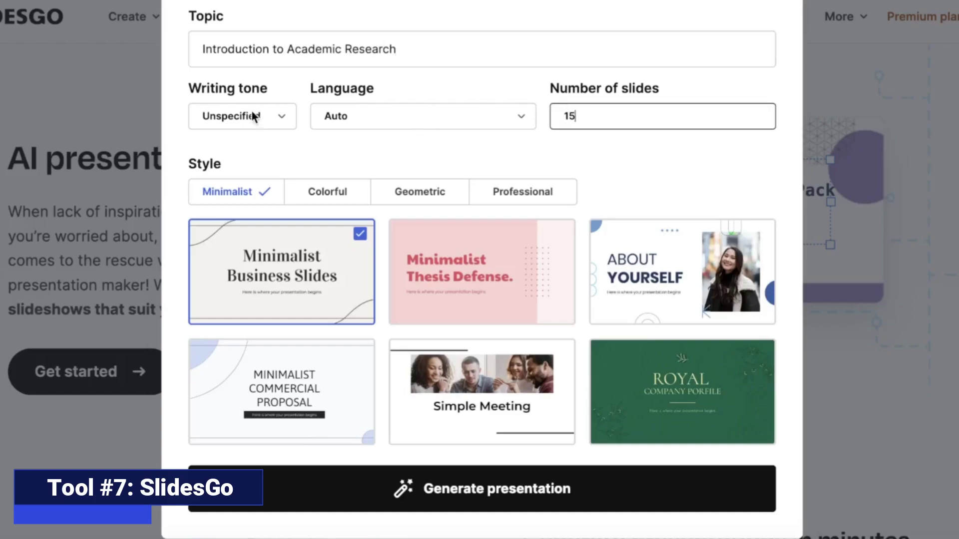
click(253, 117)
click(235, 208)
click(697, 283)
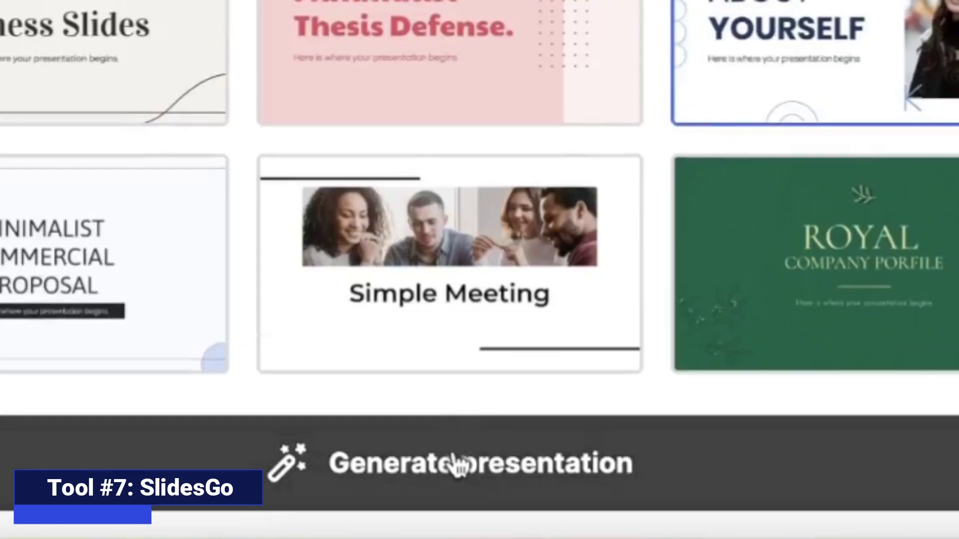
click(457, 467)
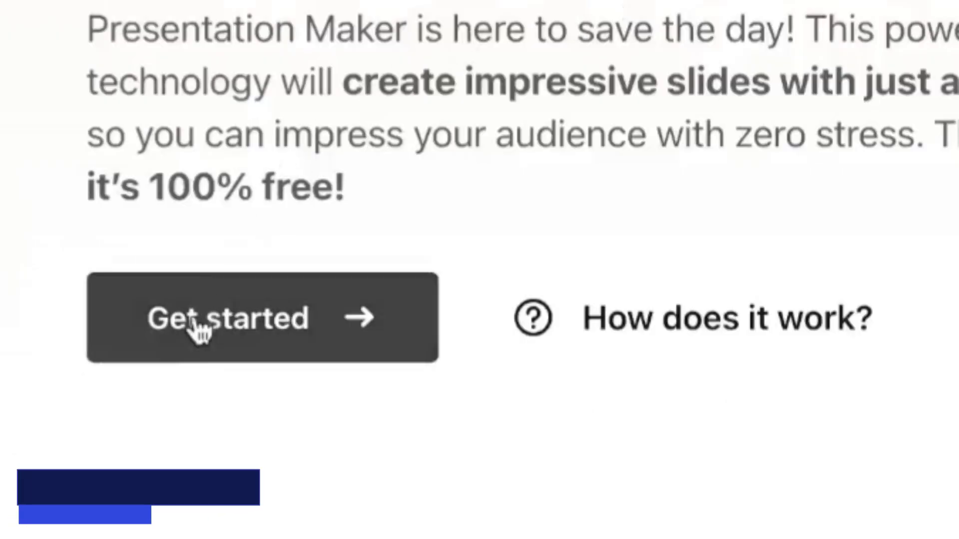
Generate a formal, English, two-page report-style Wepik deck on an argumentative essay proposal
text(roposal for a )
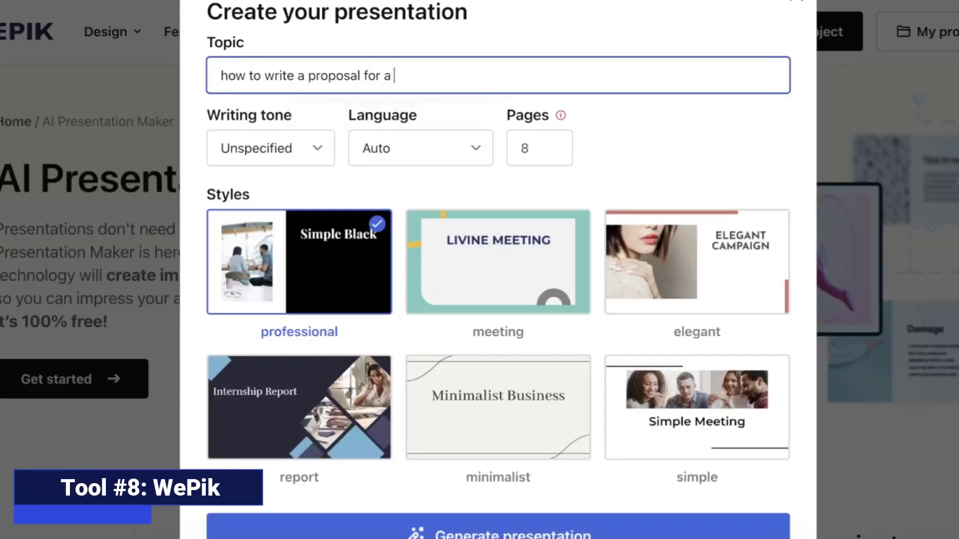
text(n argumentative essay)
click(270, 147)
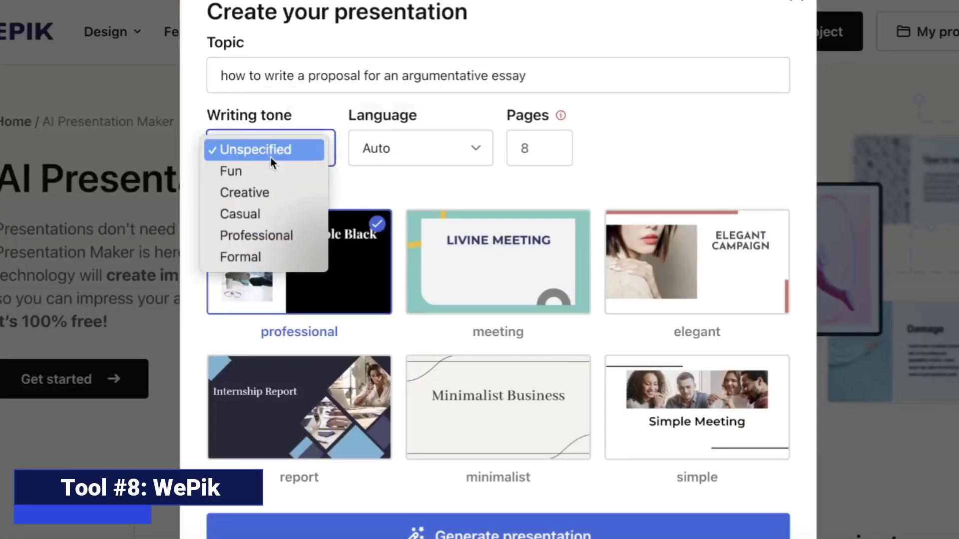
click(240, 255)
click(420, 147)
click(380, 190)
click(533, 140)
key(BackSpace)
text(2)
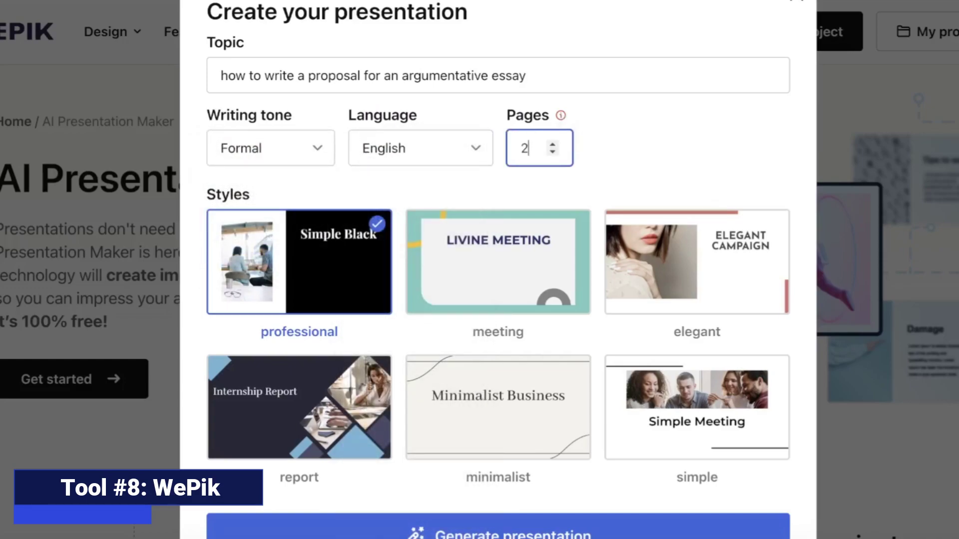
click(300, 407)
click(504, 522)
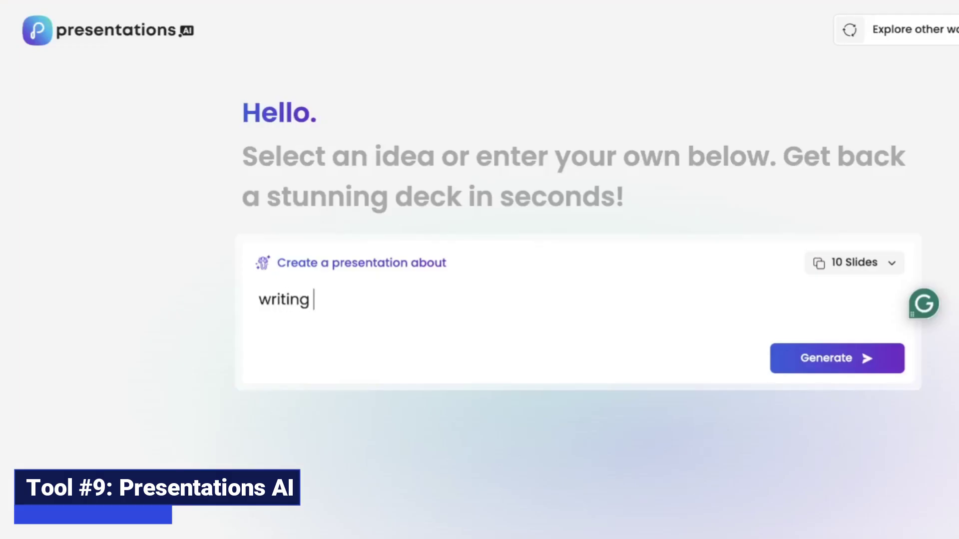
Generate a Presentations.AI outline from the research paper prompt and accept it to build the slides
text(esear)
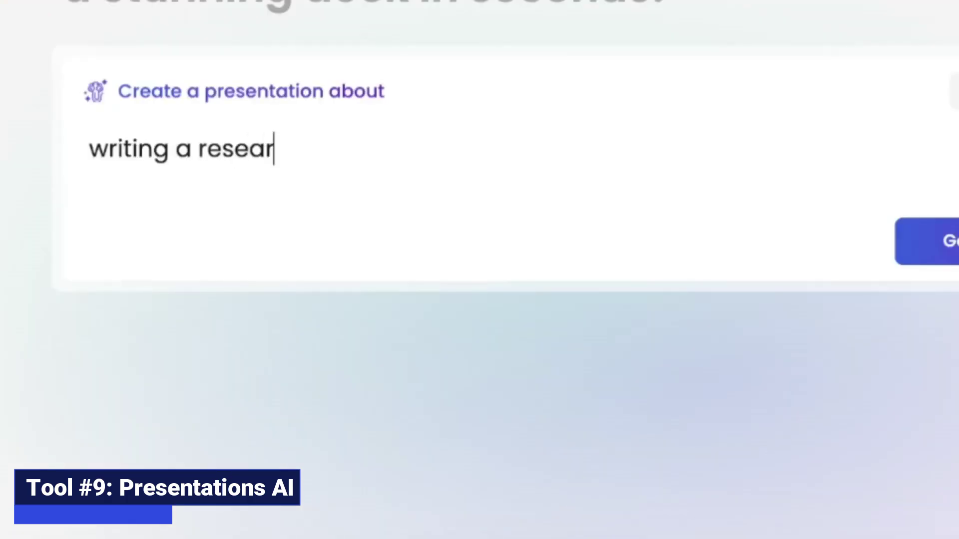
text(n)
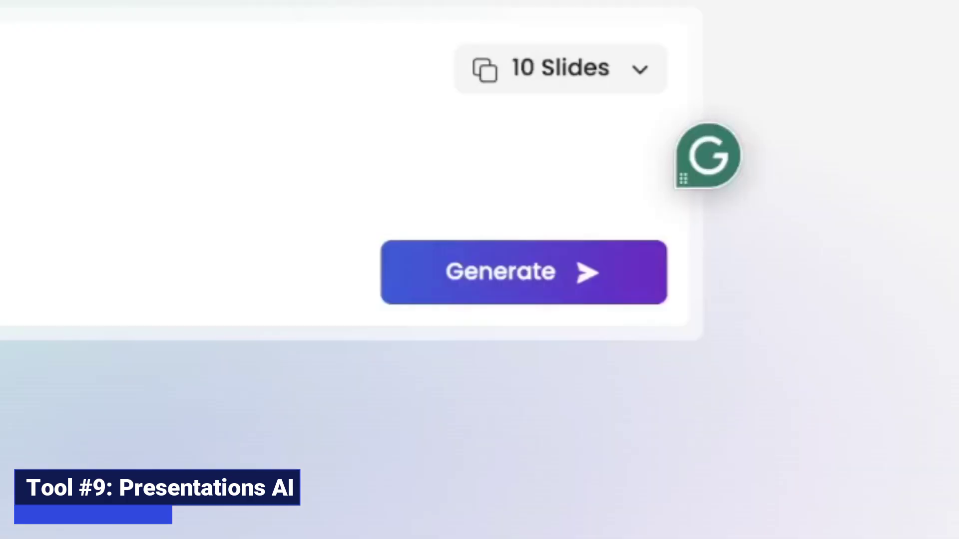
click(540, 255)
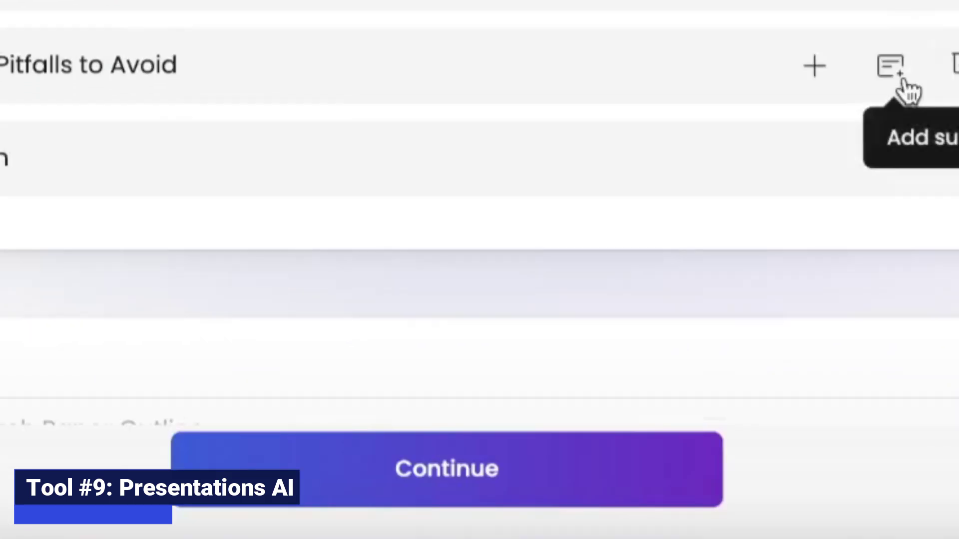
scroll(899, 90, down, 3)
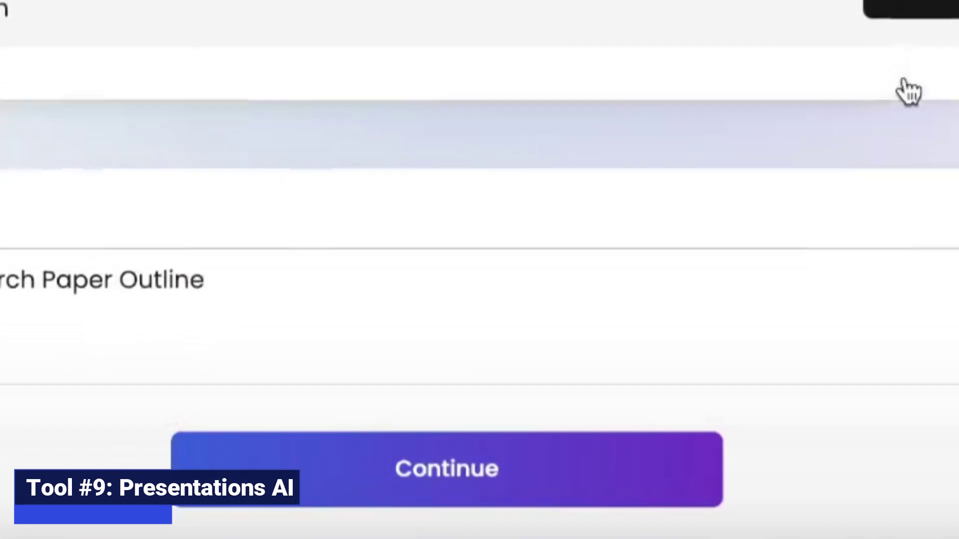
click(458, 486)
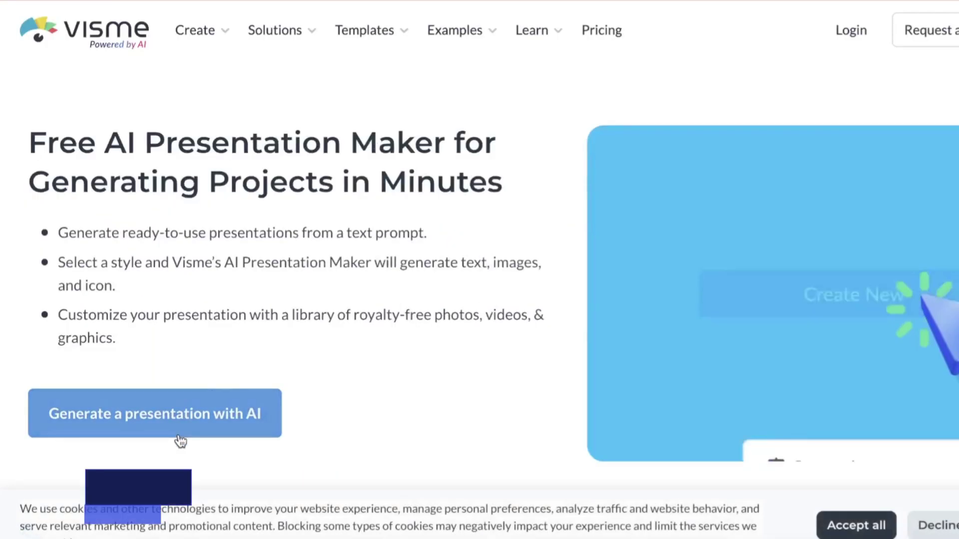
Ask Visme's AI Designer for slides on writing a research-paper conclusion paragraph and pick a style
click(180, 439)
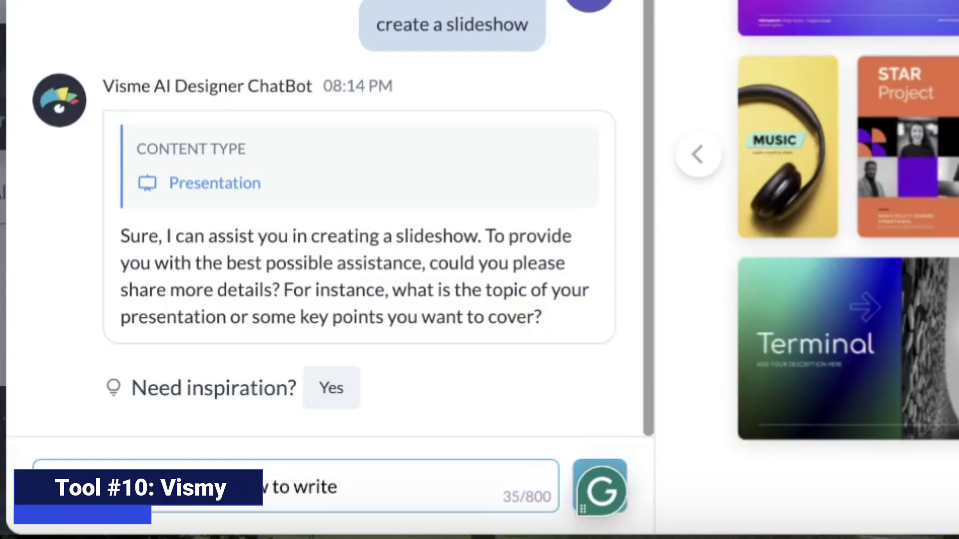
text(agraph)
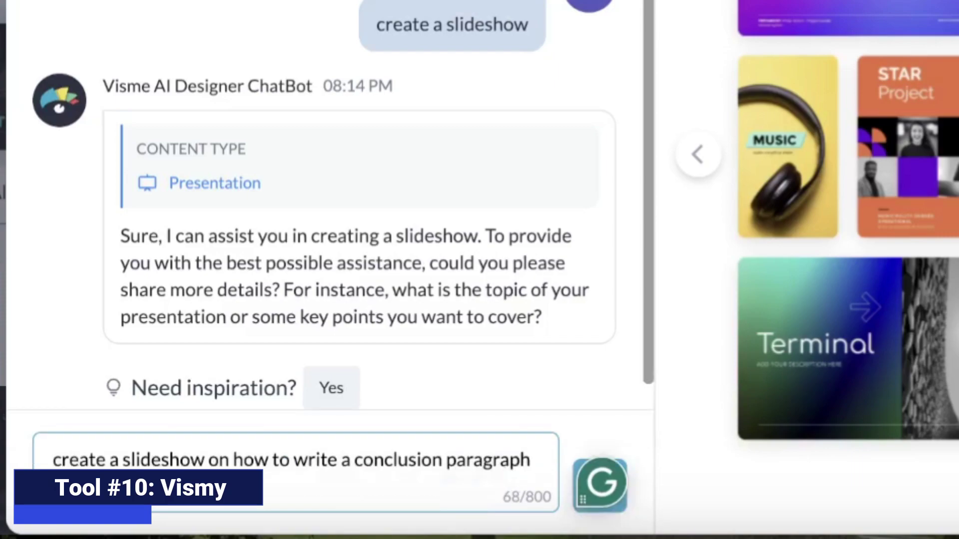
text( for a research paper)
key(Return)
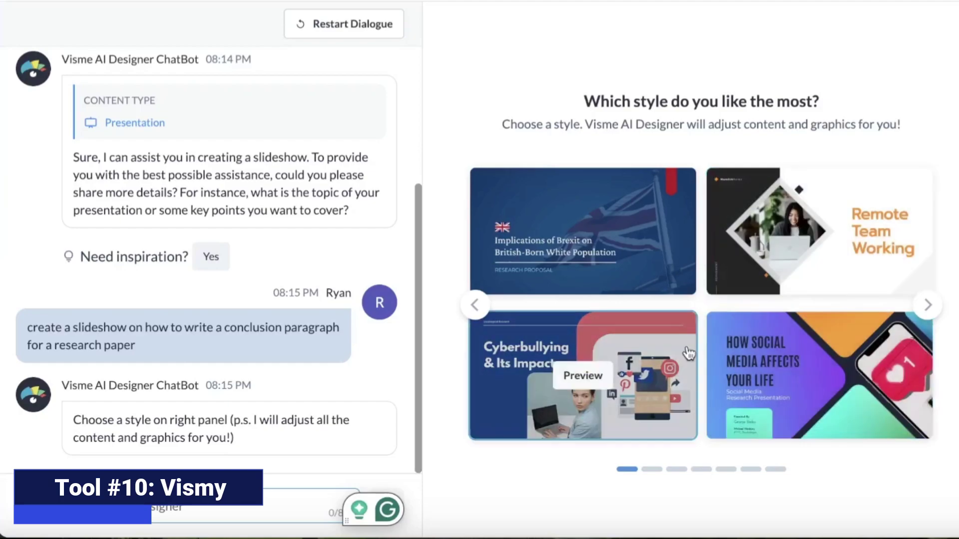
click(688, 353)
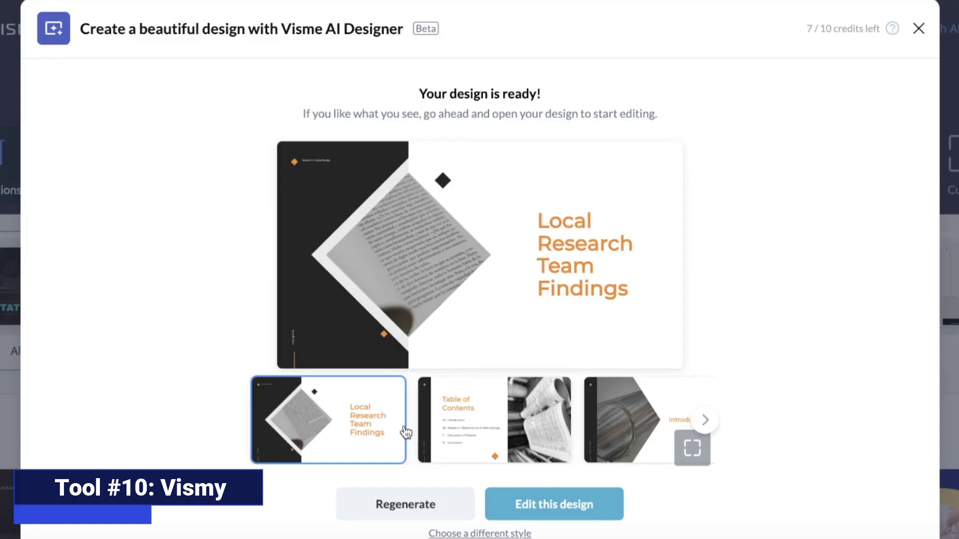
Preview the generated Visme slides, open them in the editor, and choose the Starter premium plan
click(692, 448)
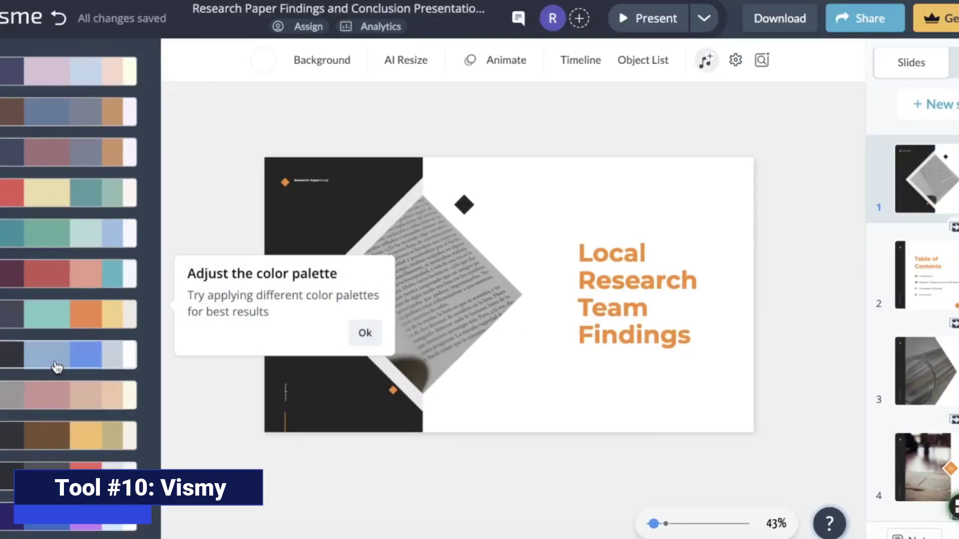
click(57, 367)
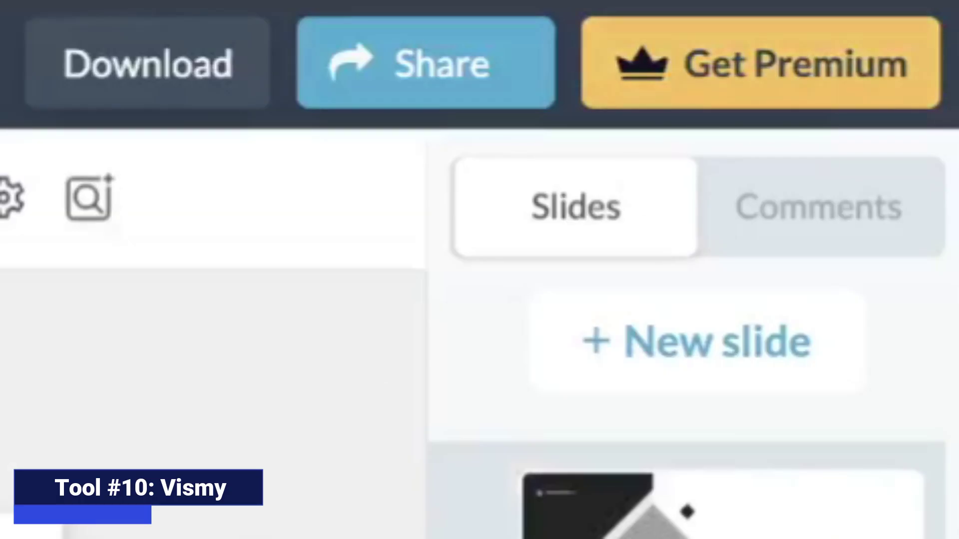
click(754, 99)
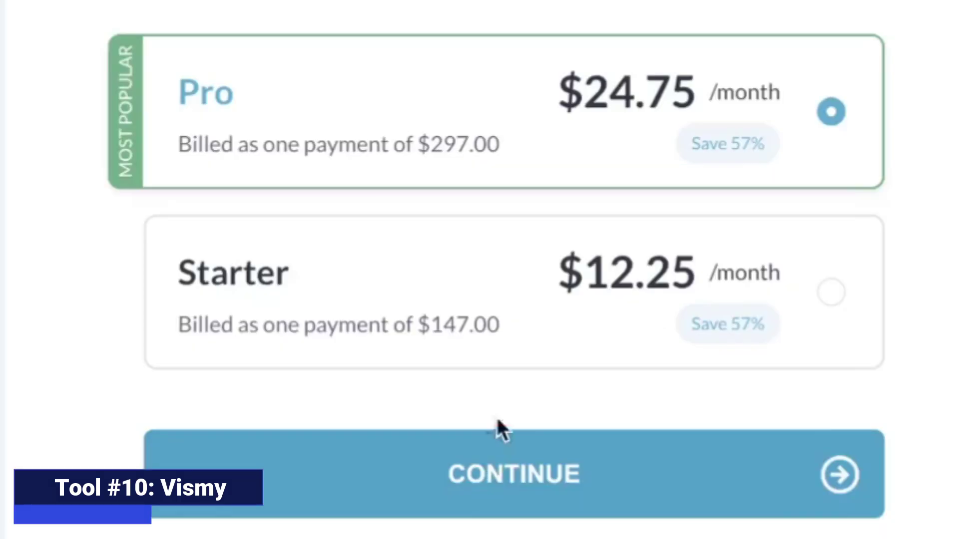
click(659, 317)
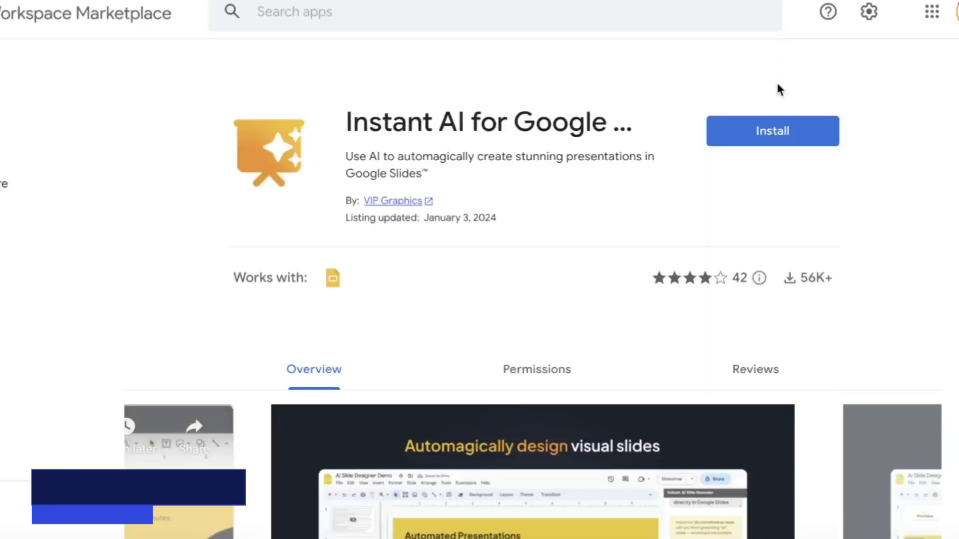
Install the Instant AI add-on, then create a blank Google Slides presentation
click(769, 134)
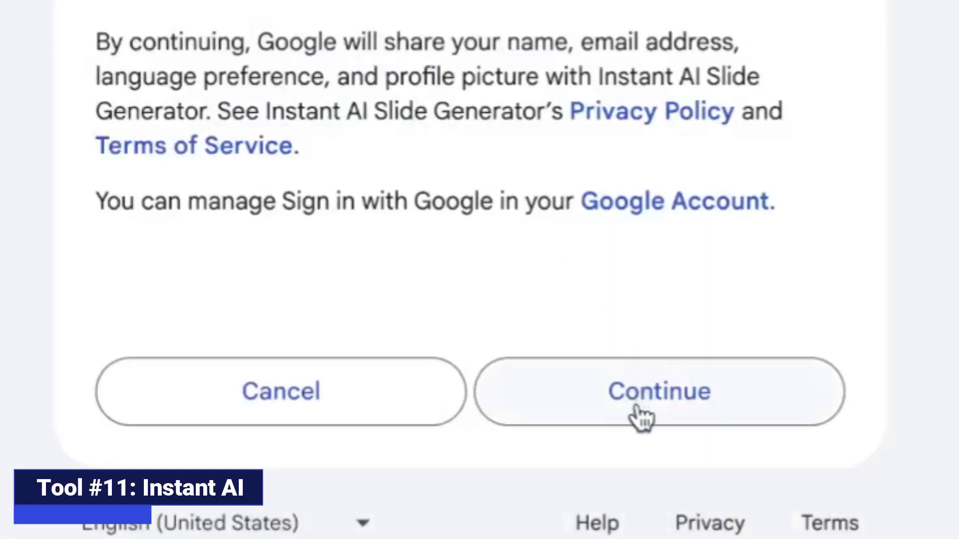
scroll(773, 306, down, 5)
scroll(774, 306, down, 3)
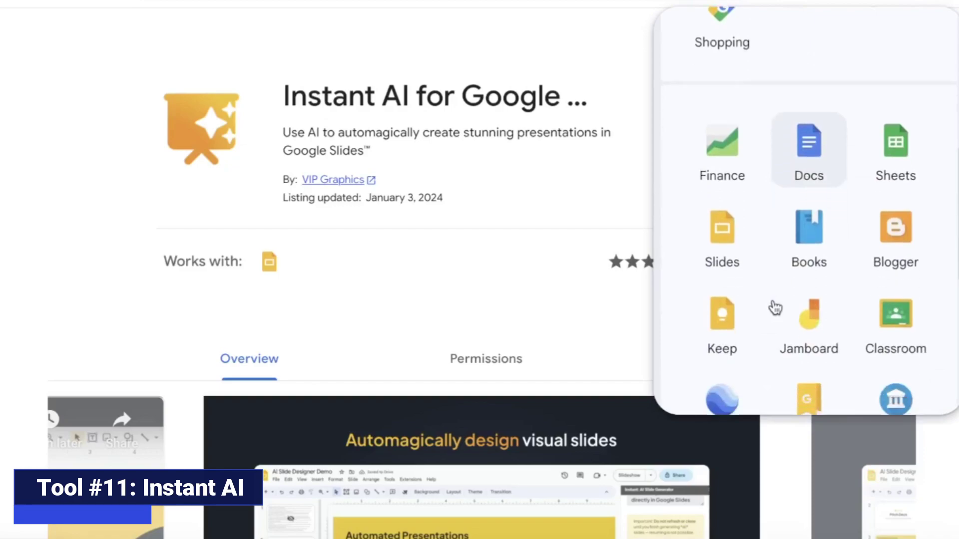
click(744, 237)
click(449, 198)
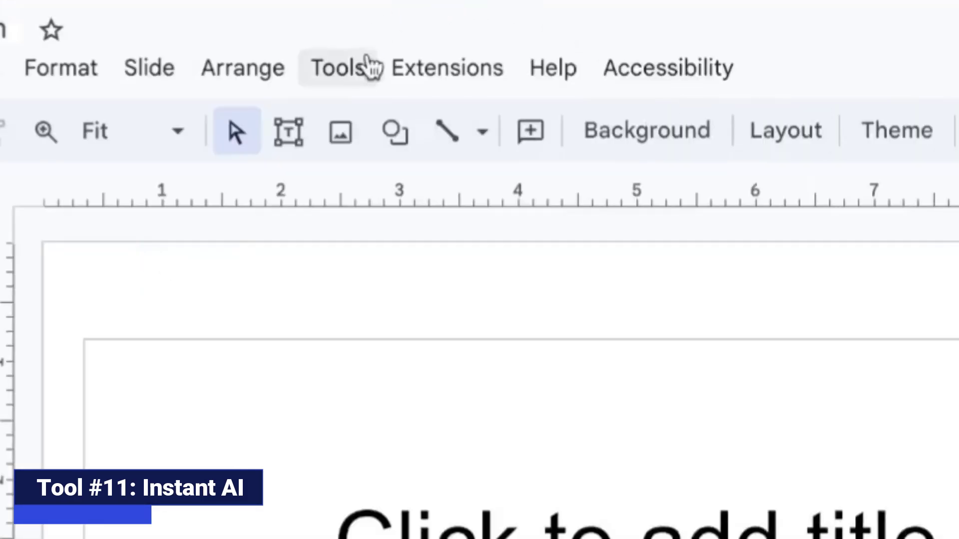
Have Instant AI generate 22 slides on introductions for a 1000-word argumentative essay
click(447, 68)
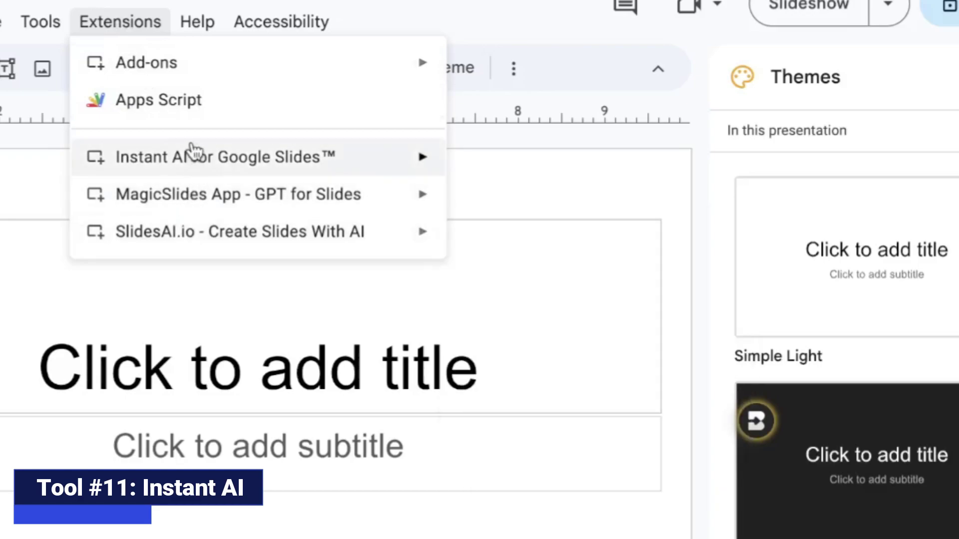
mouse_move(113, 64)
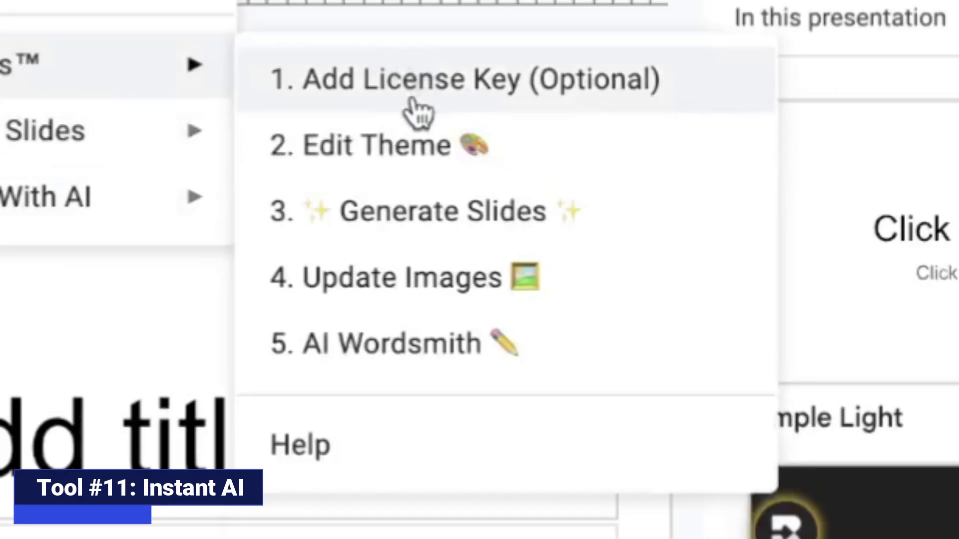
click(406, 200)
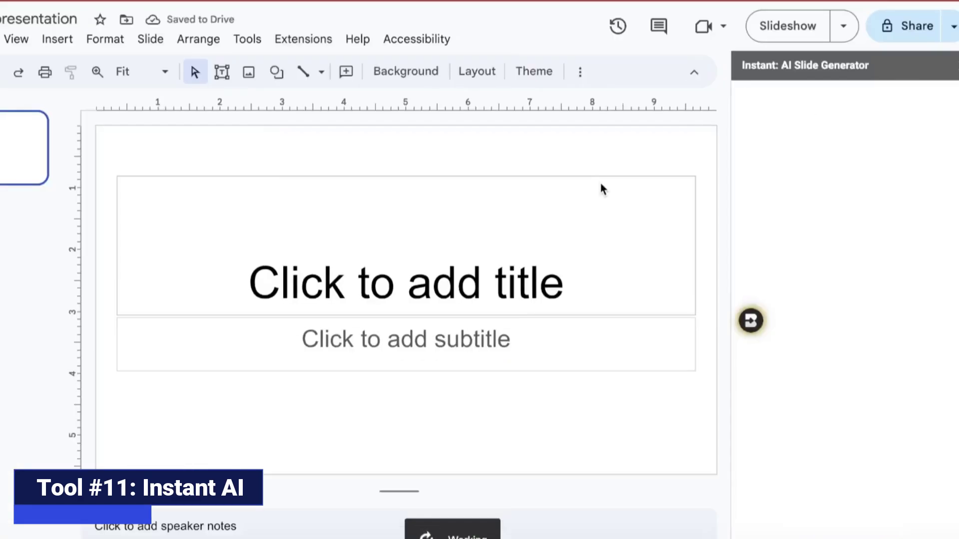
text(h for)
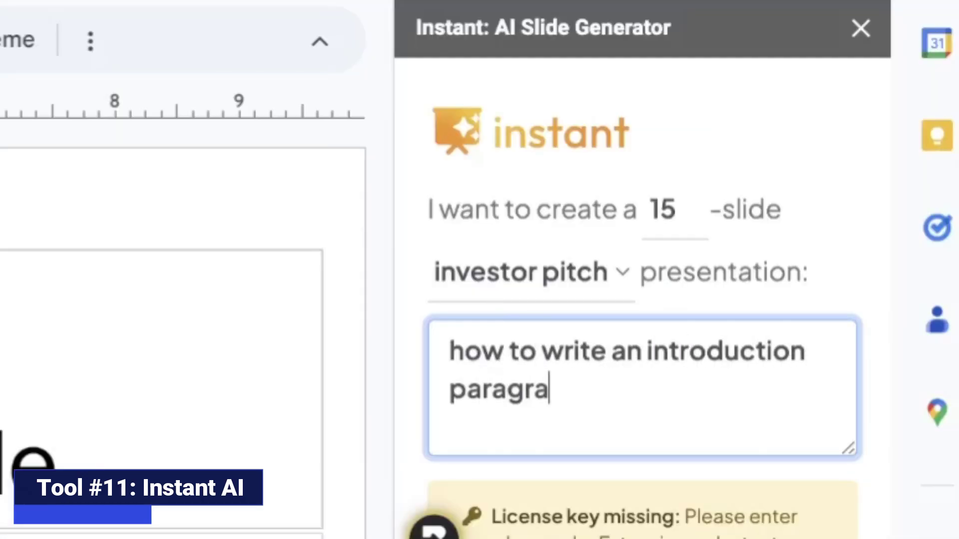
text( a 1000-word argumentative essay.)
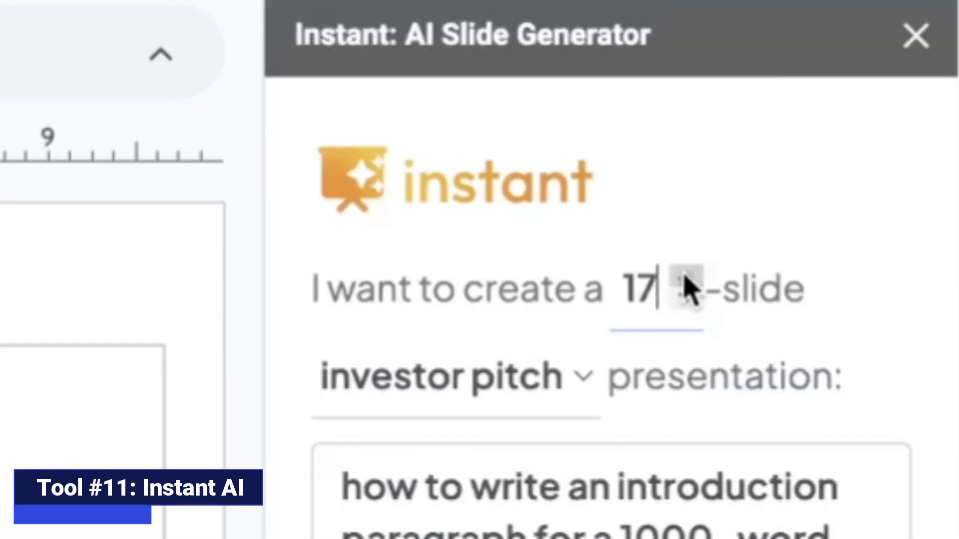
click(685, 278)
click(685, 278)
click(685, 278)
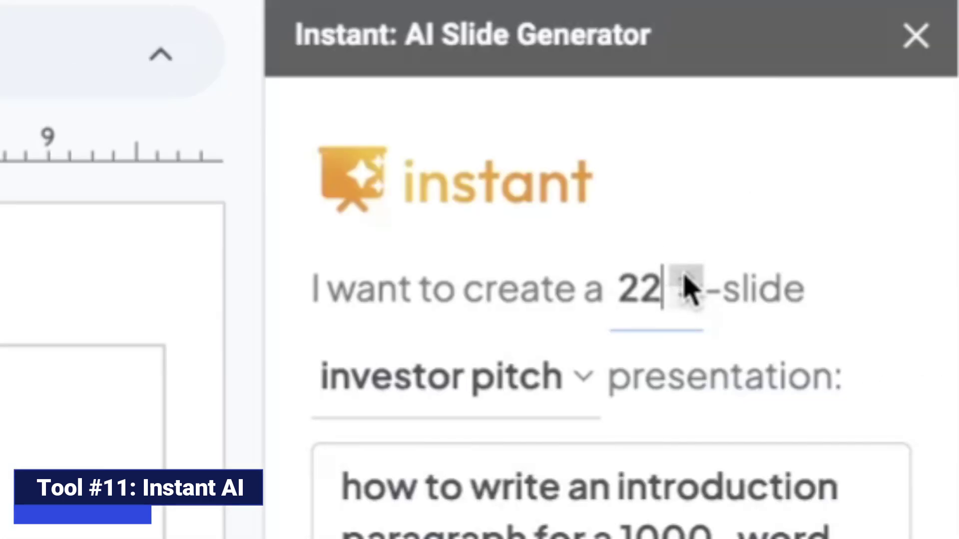
click(798, 456)
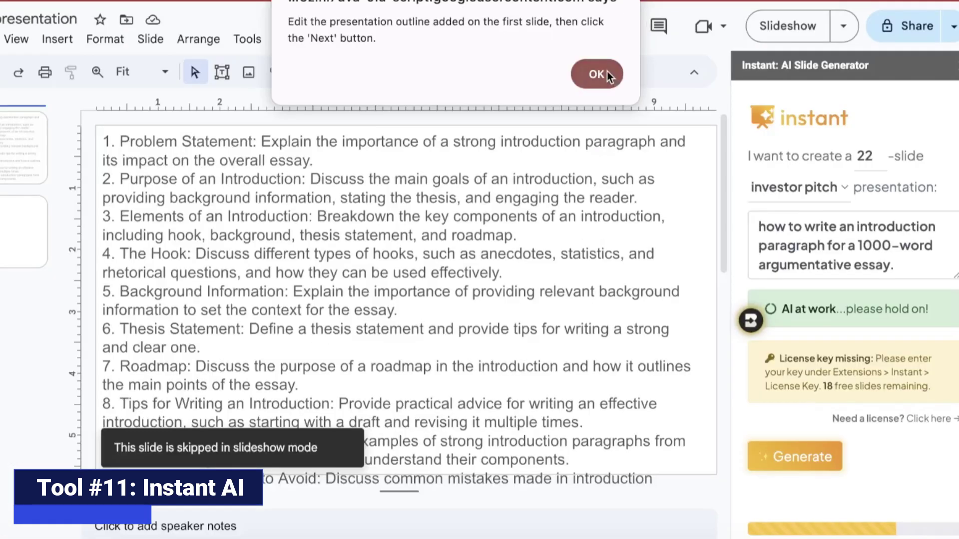
Dismiss the outline alert, accept the outline, and browse the suggested slide layouts
click(608, 75)
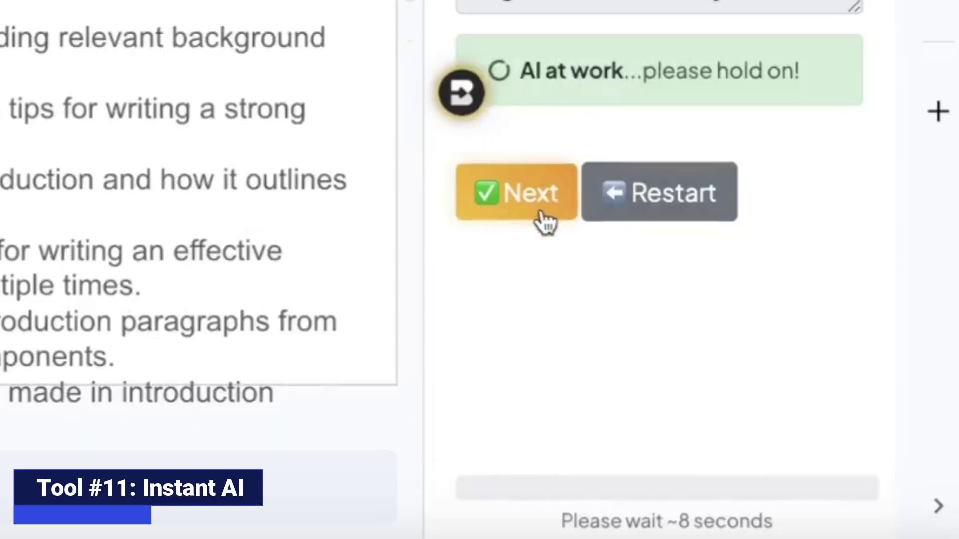
click(546, 220)
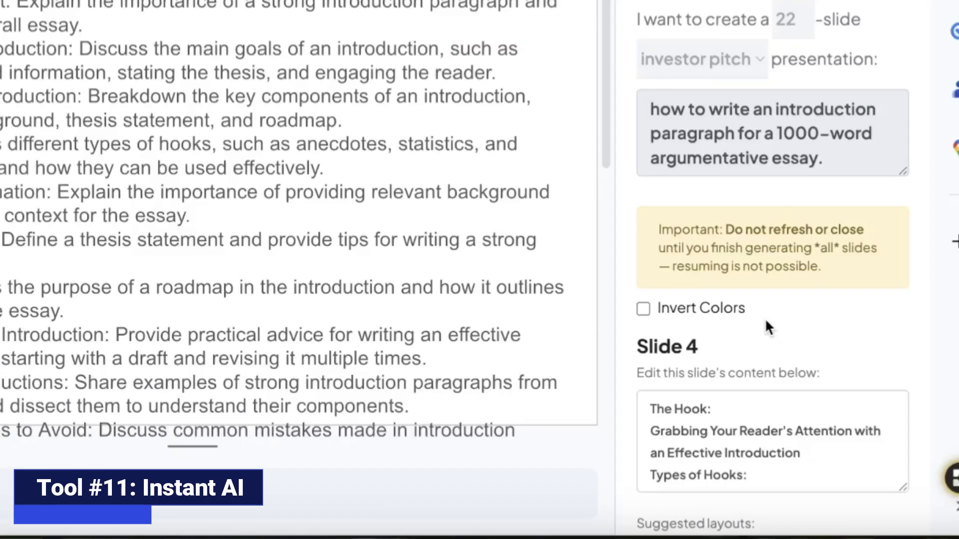
scroll(766, 317, down, 2)
scroll(680, 328, down, 3)
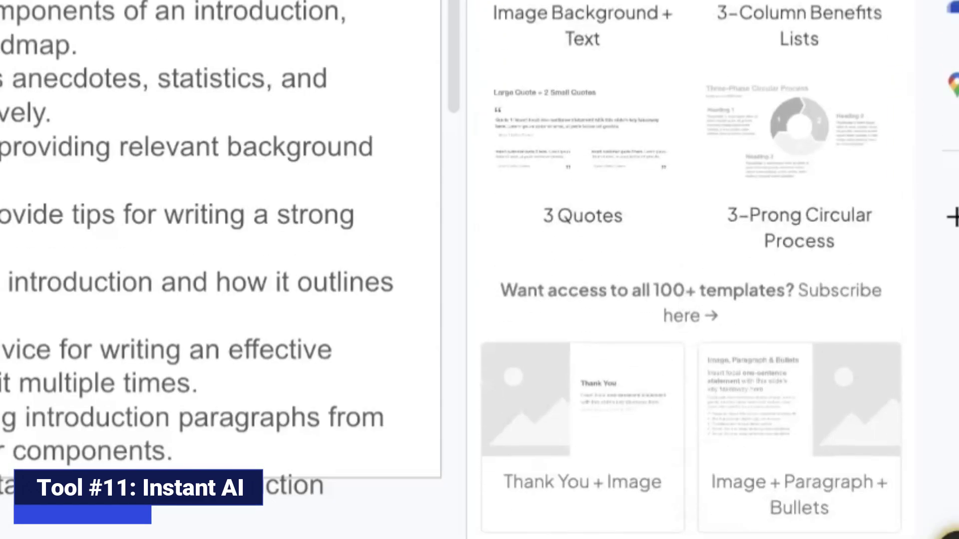